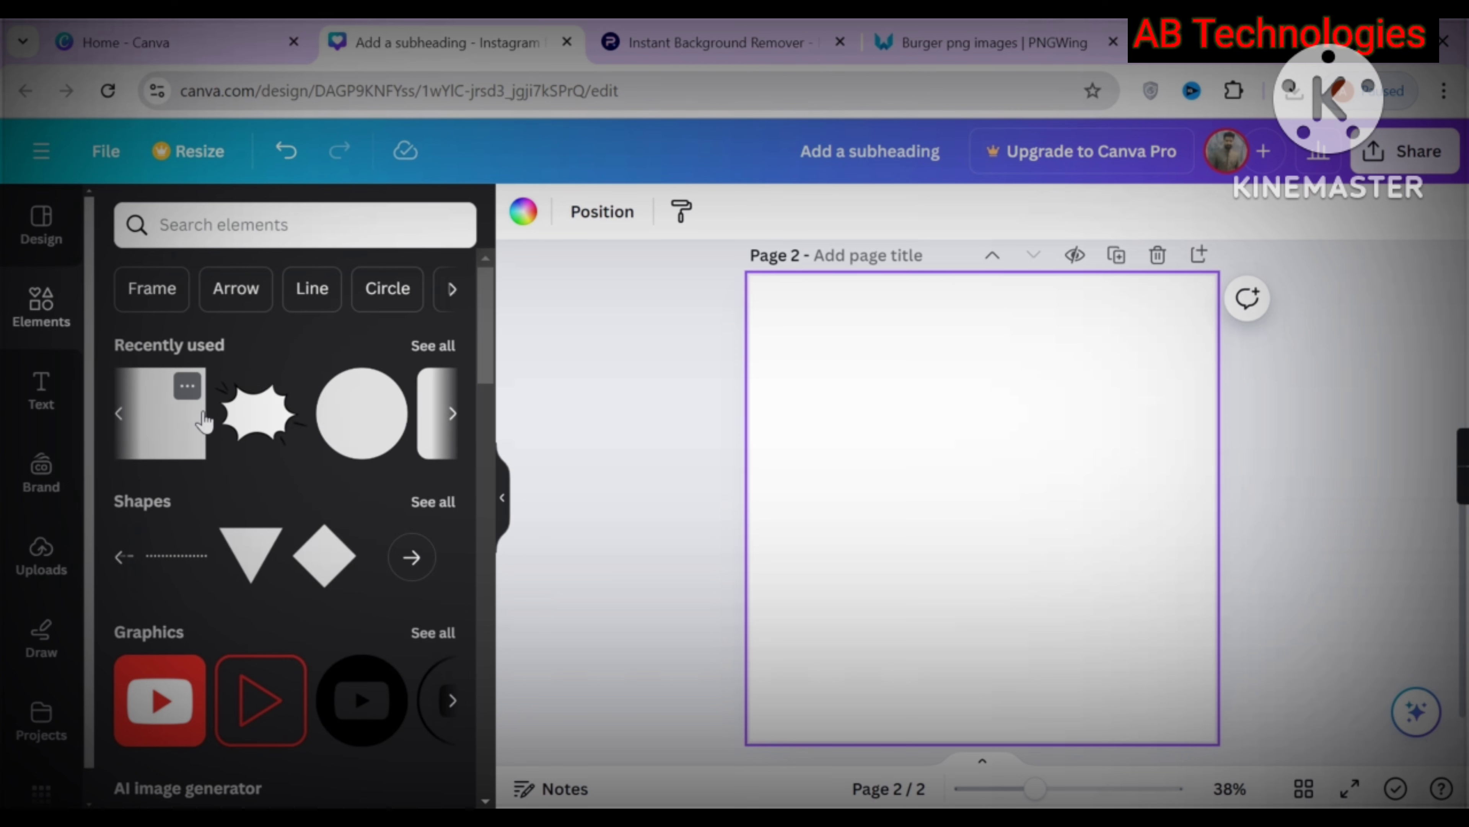
Add a square shape to the blank page 2 and enlarge it to cover the whole page
left_click(203, 421)
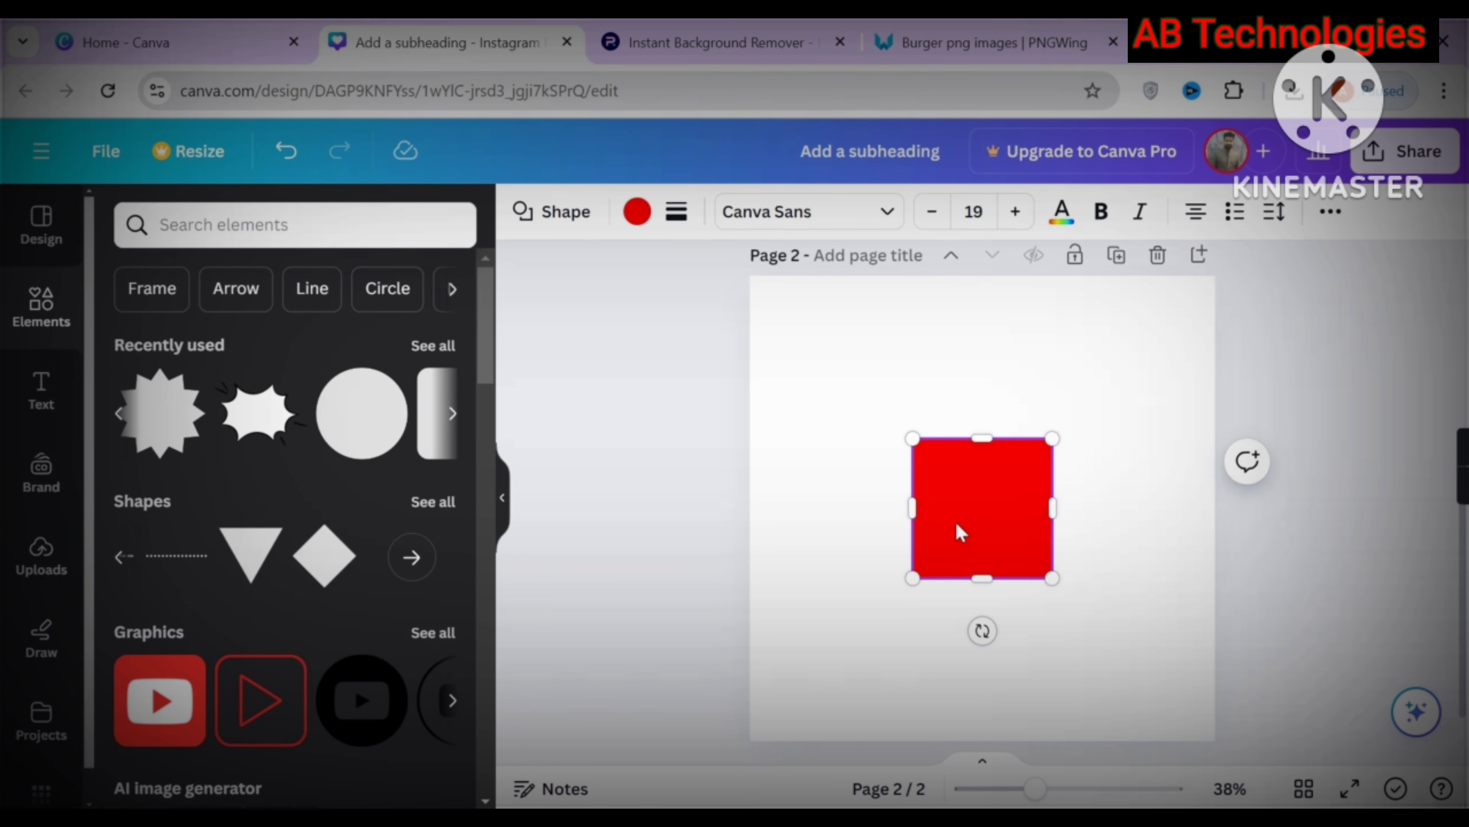
left_click_drag(957, 525, 793, 362)
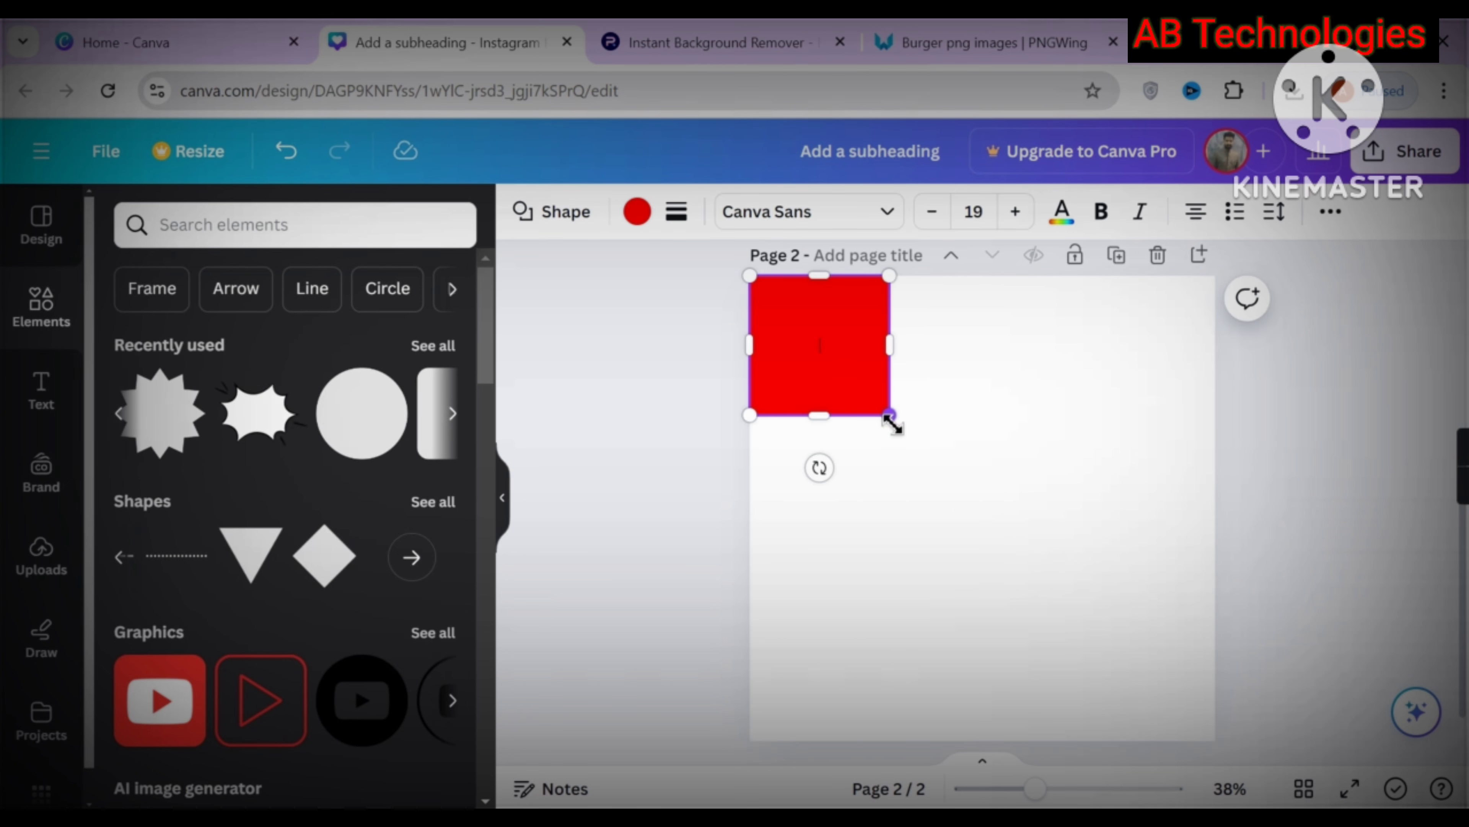
left_click_drag(891, 418, 1215, 741)
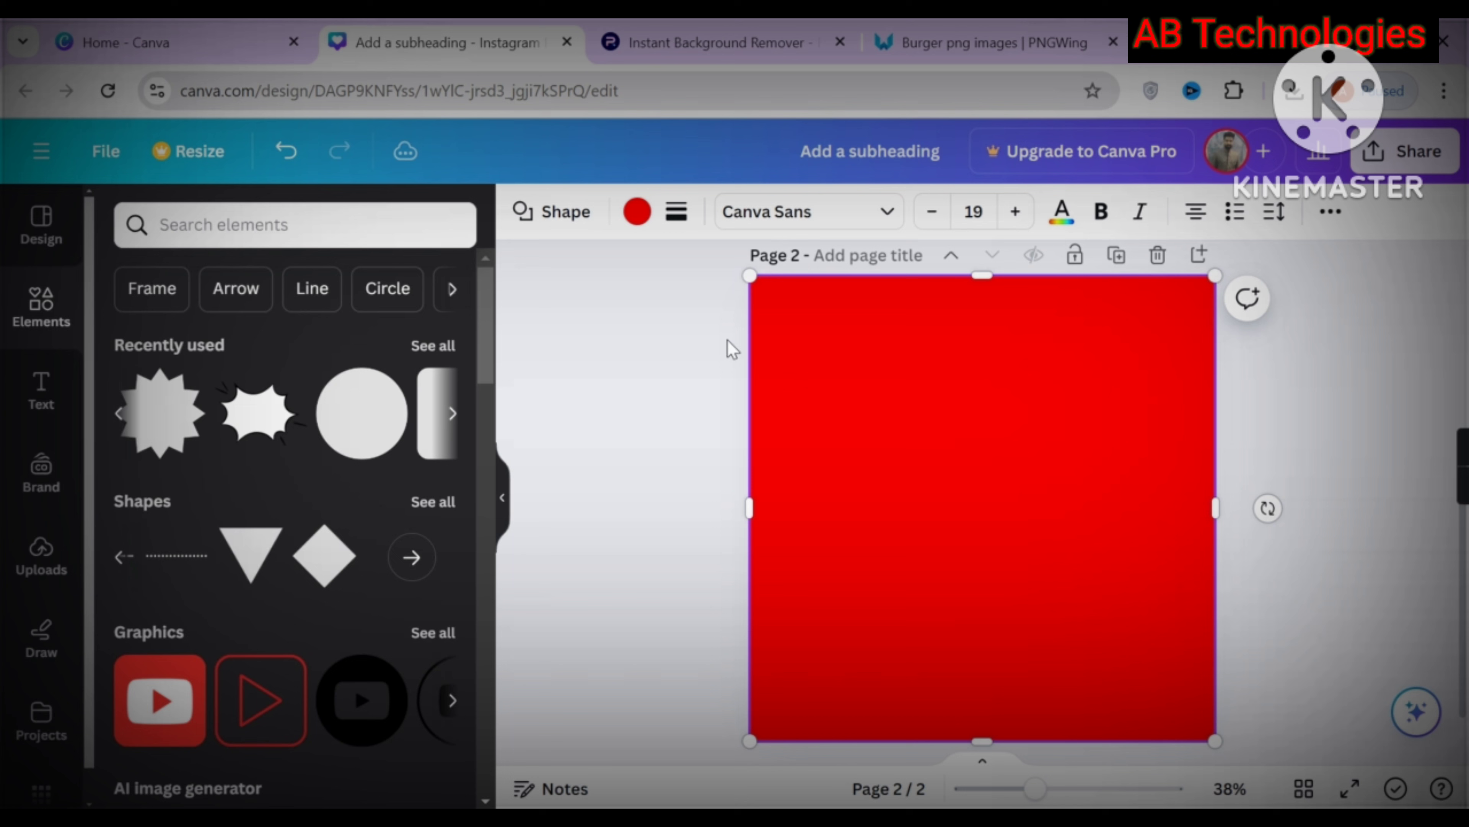
Recolor the full-page square with the light orange document color
left_click(637, 212)
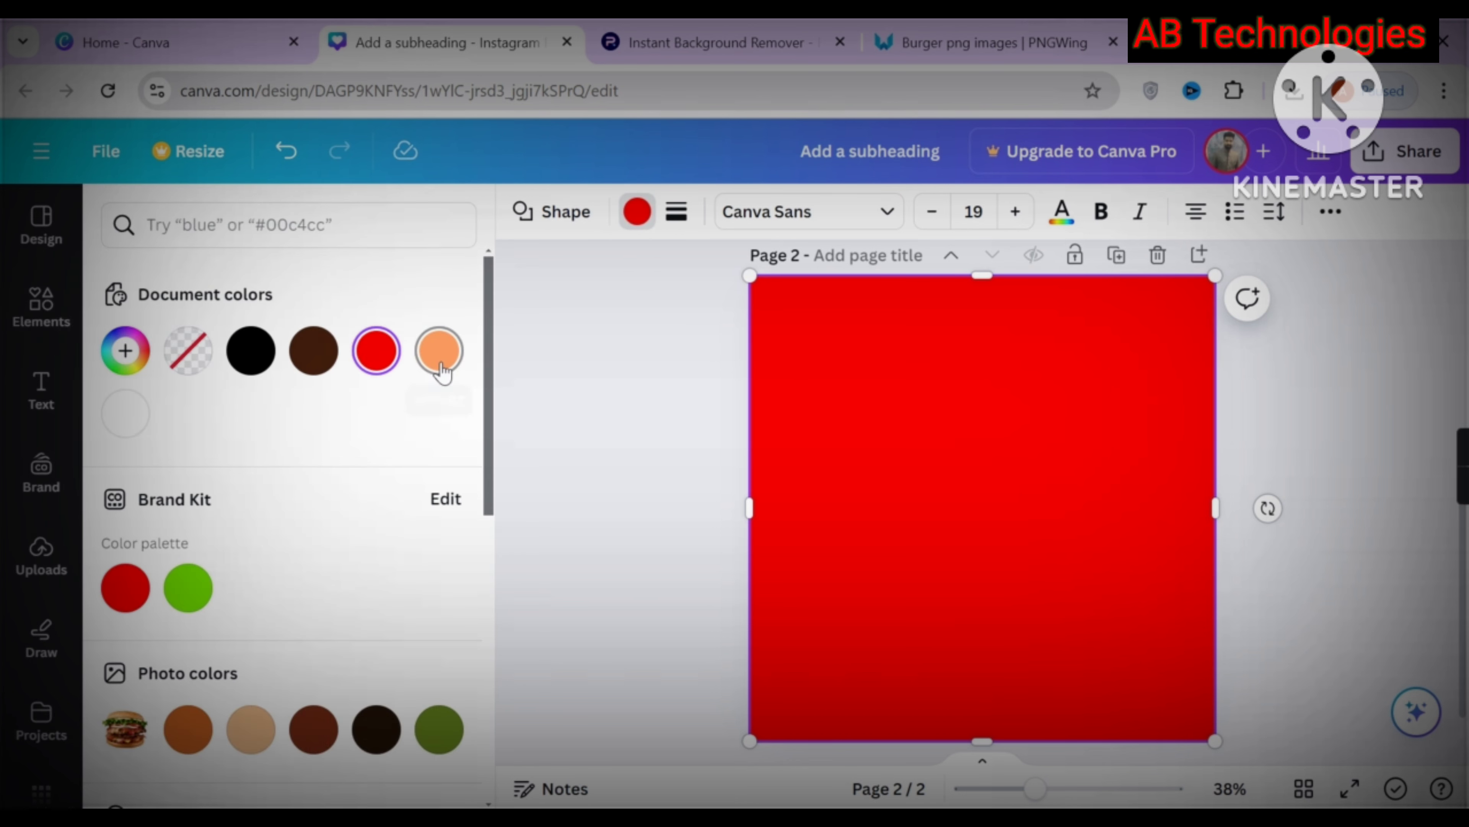
left_click(439, 350)
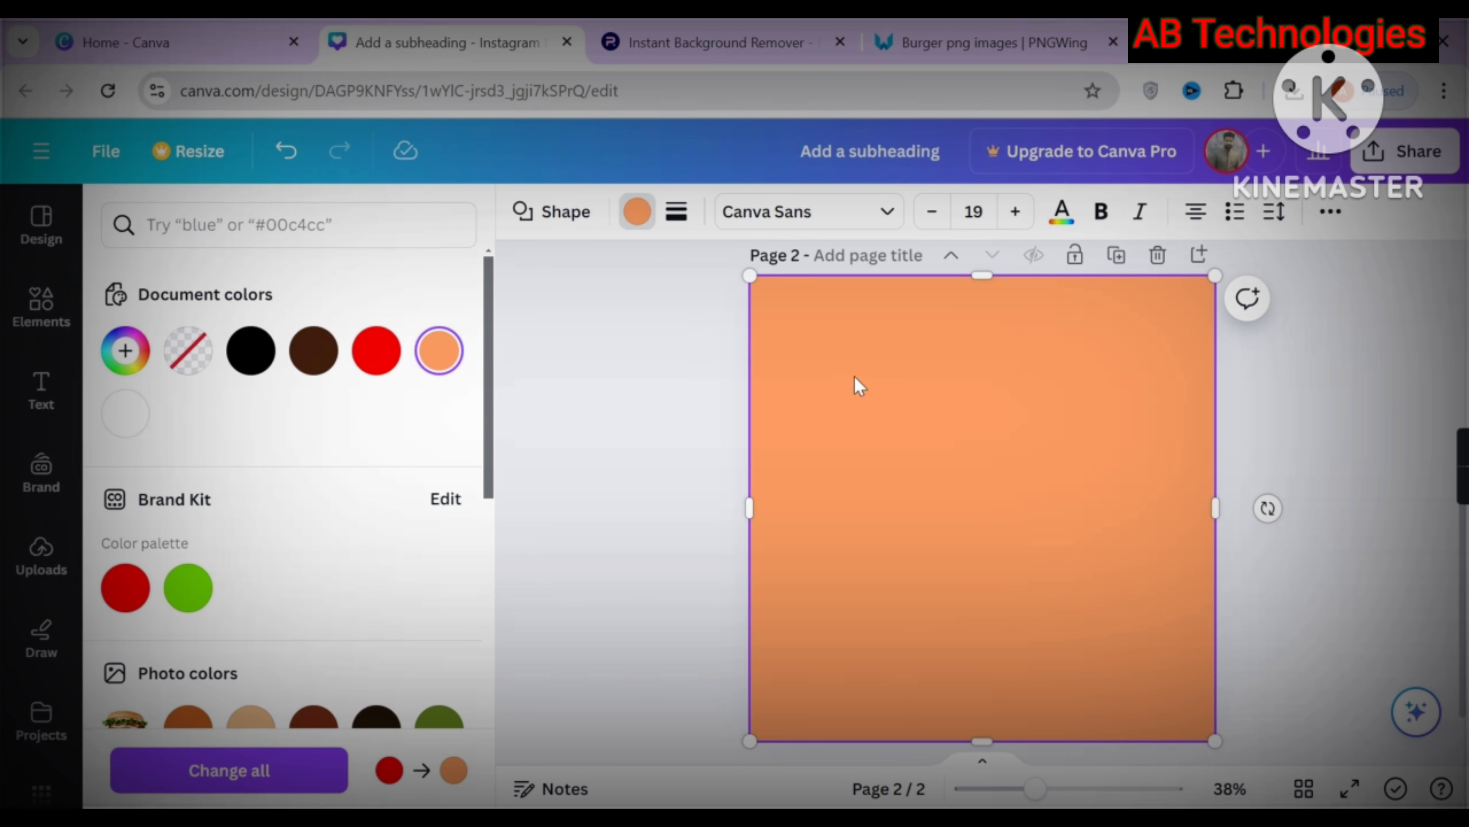
left_click(960, 427)
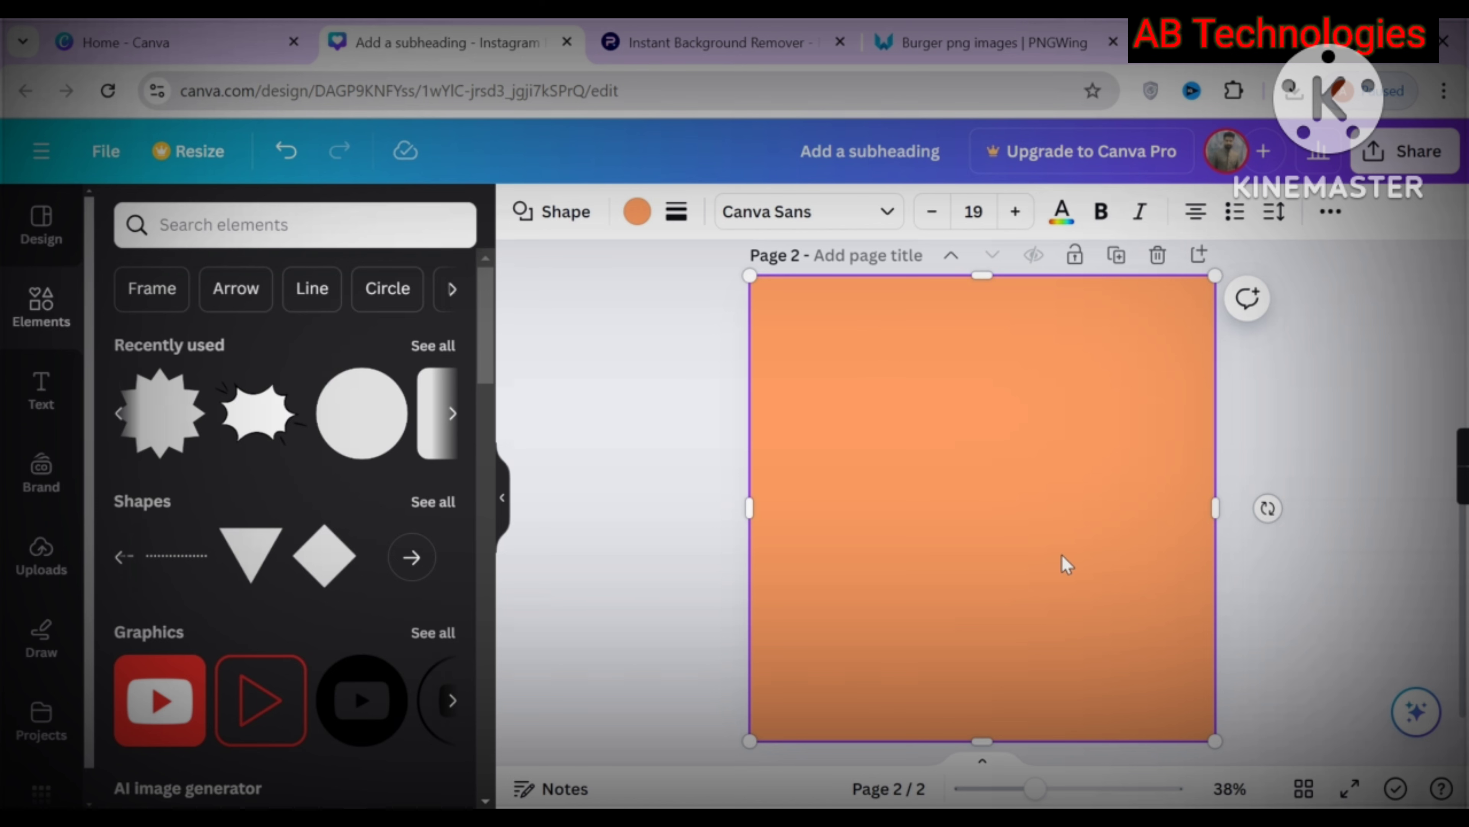
scroll(1061, 559, "down", 2)
scroll(1059, 565, "up", 5)
scroll(1056, 539, "down", 5)
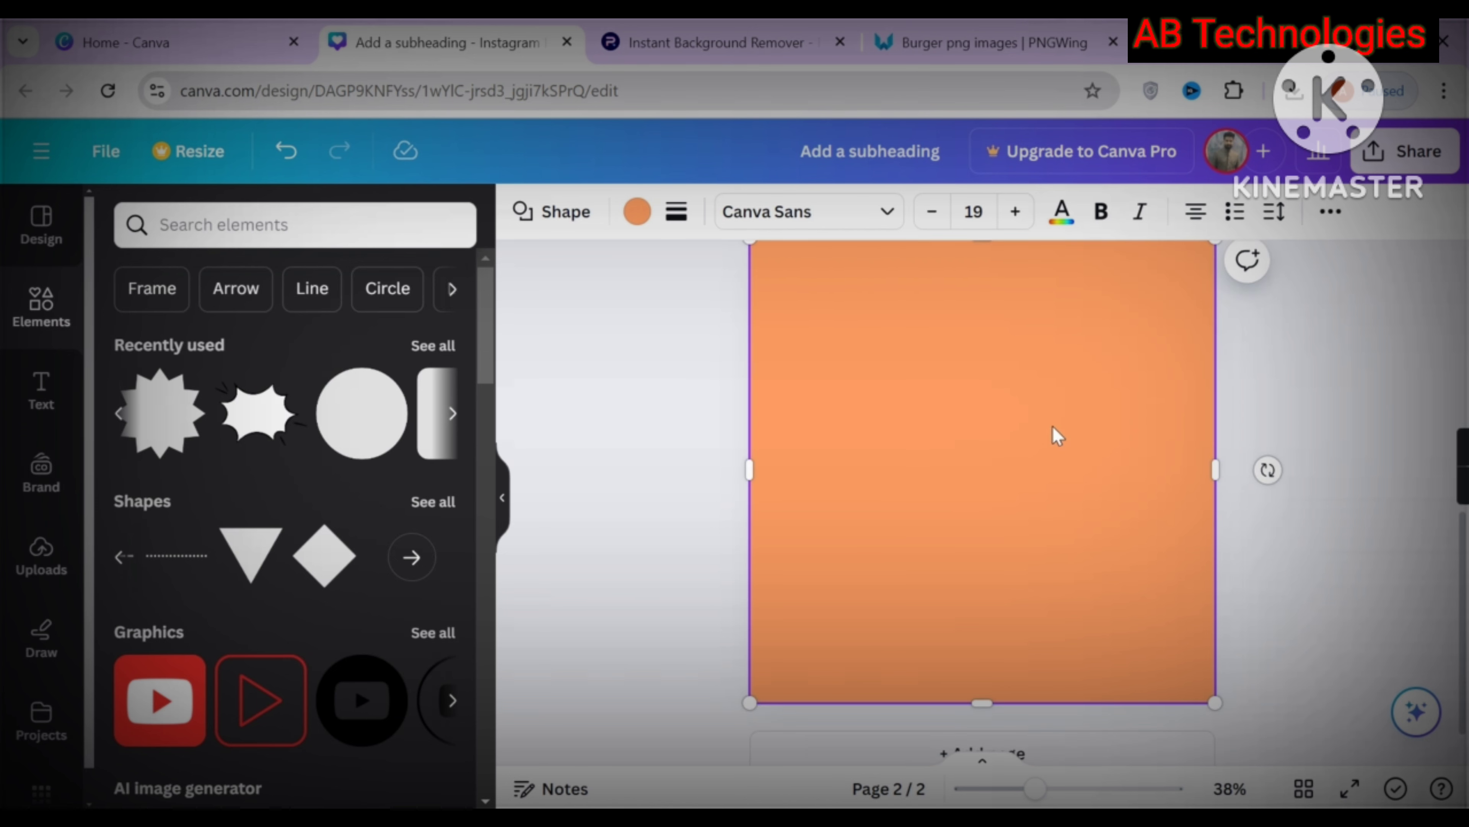
scroll(1057, 437, "up", 1)
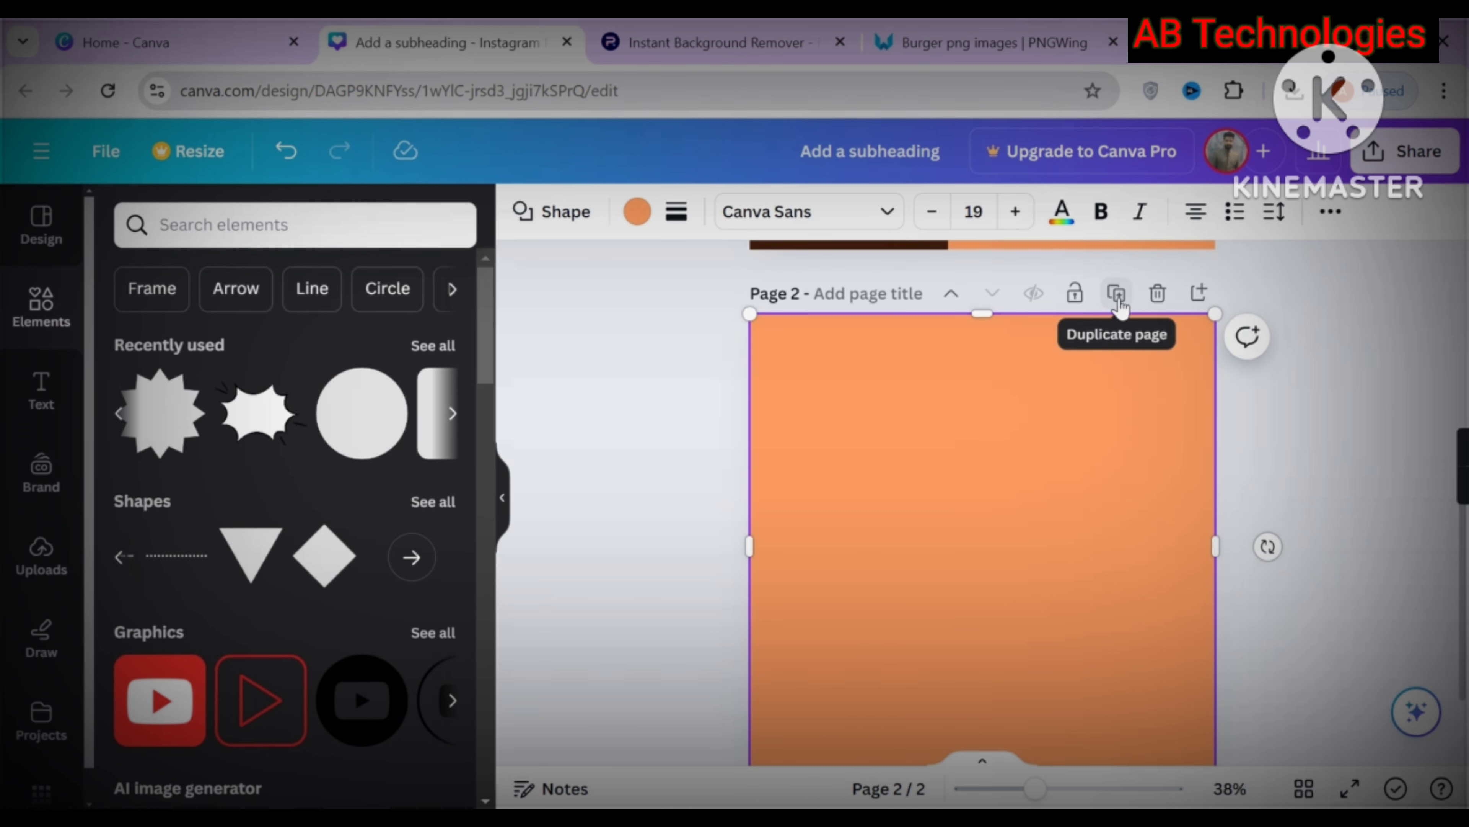
left_click(557, 433)
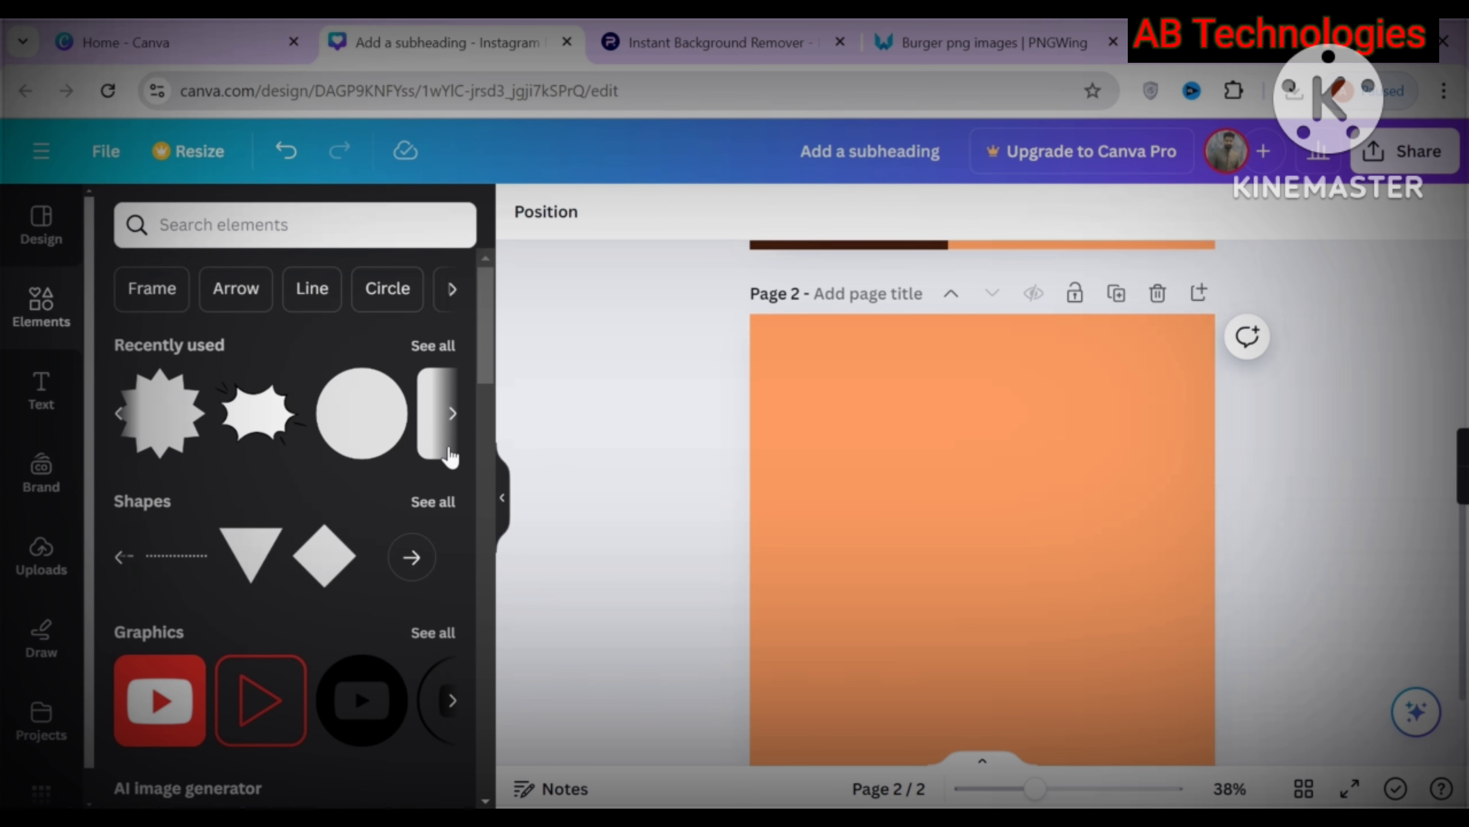
Add a second square over the page's left part and enlarge it into a full-height band slightly under half the page width
left_click(454, 414)
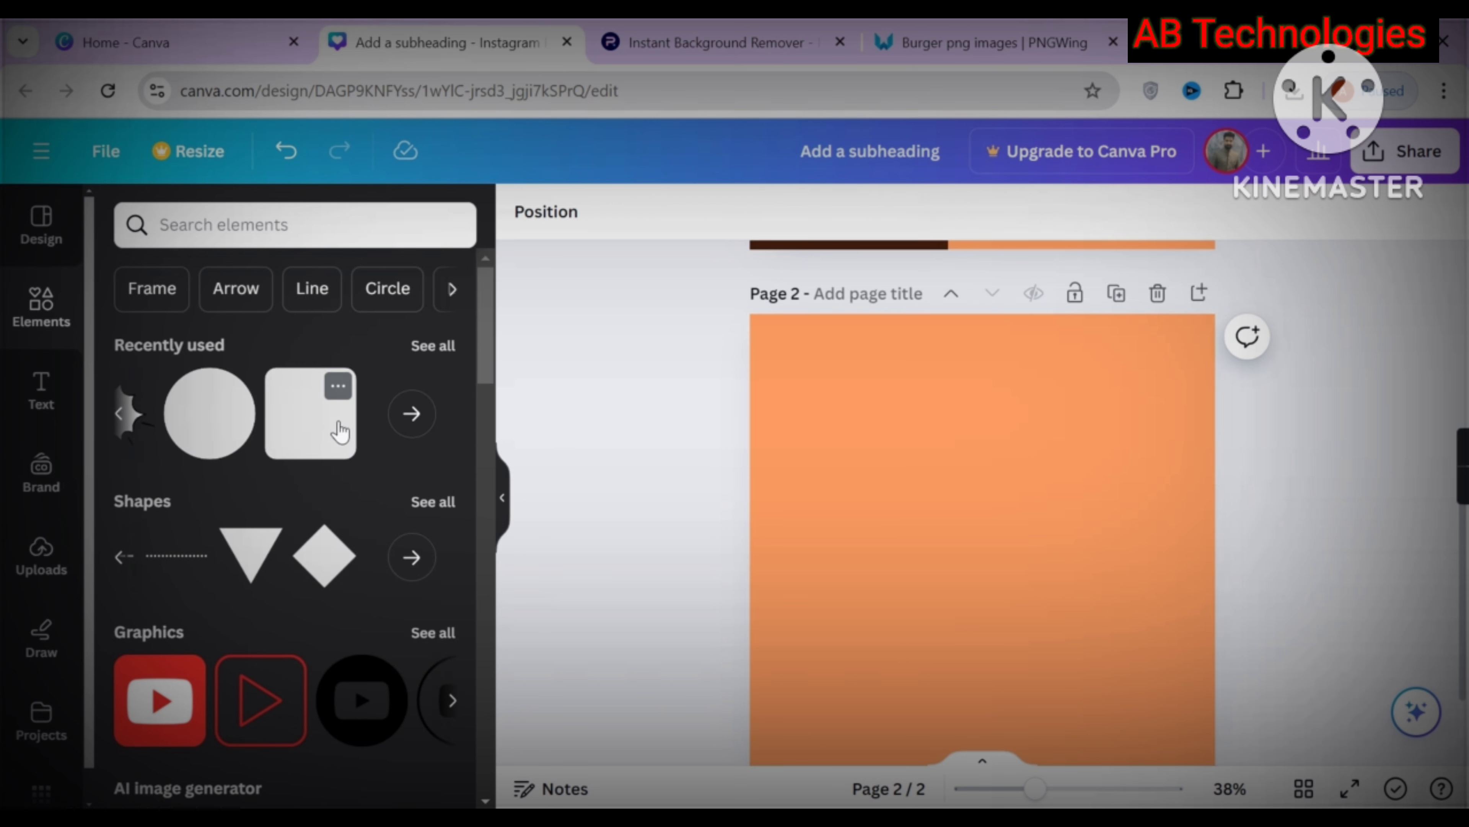
left_click(421, 417)
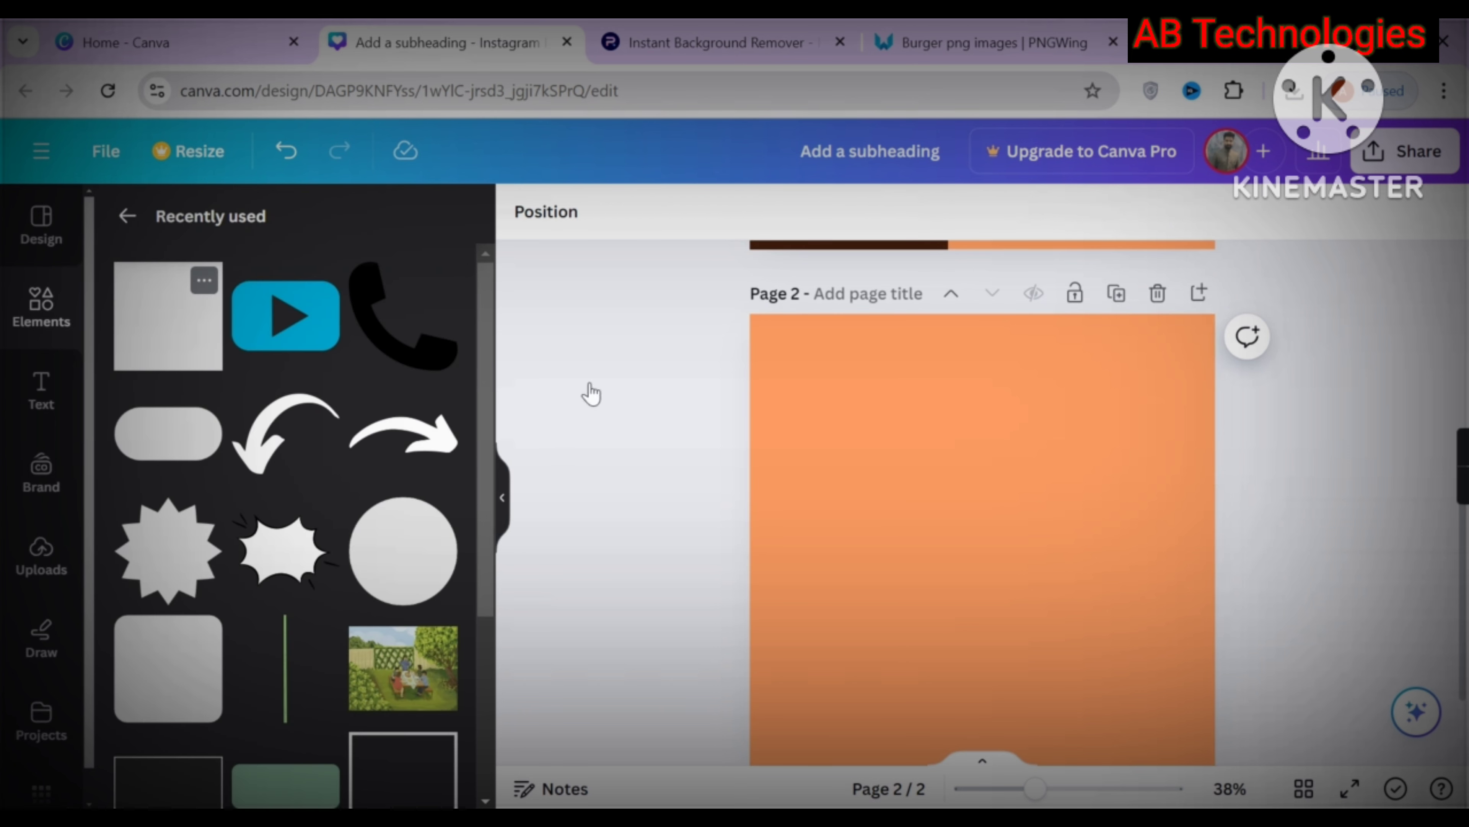
left_click(167, 316)
left_click_drag(1007, 590, 810, 417)
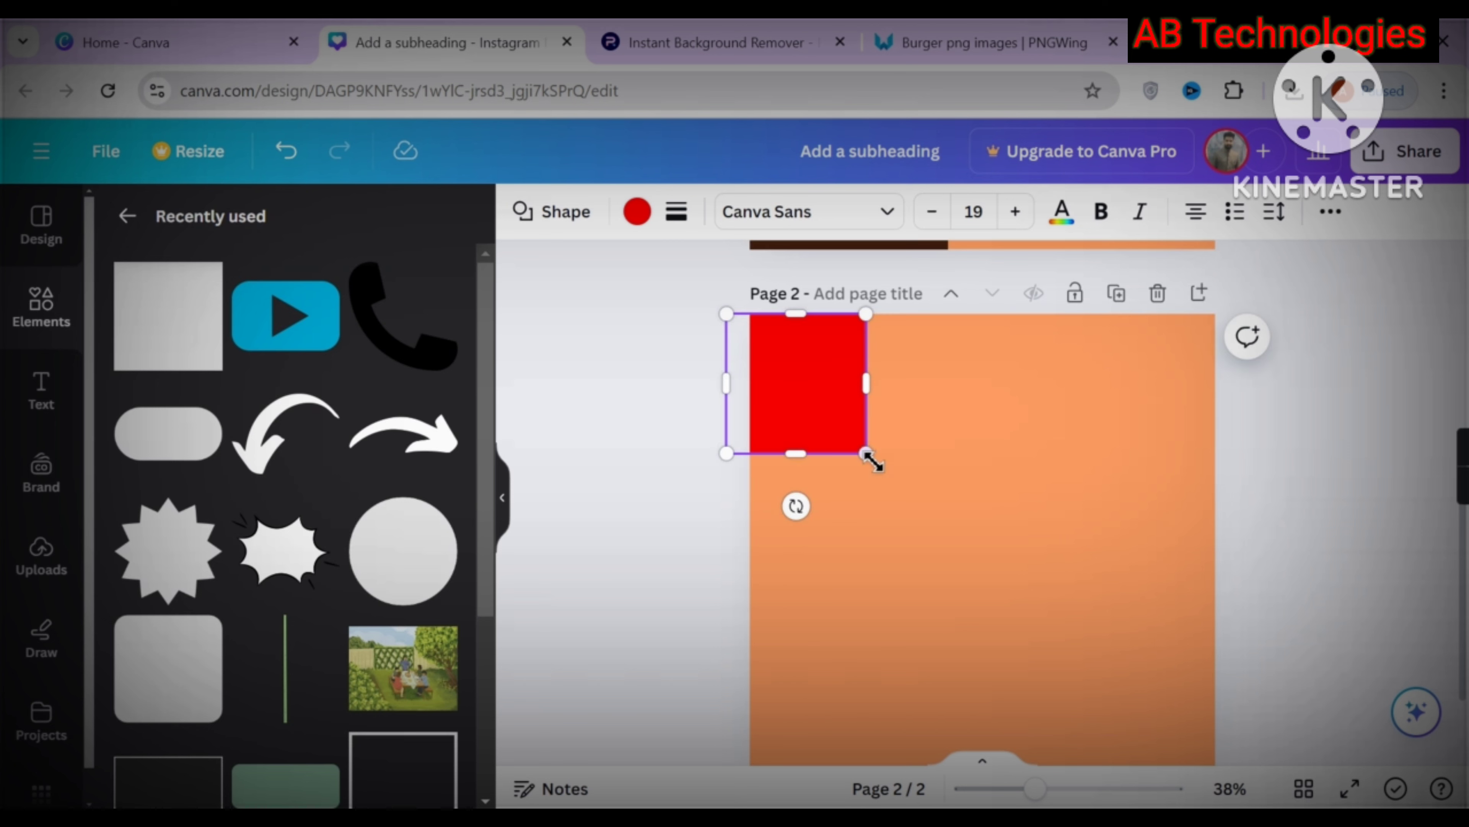
left_click_drag(868, 455, 953, 724)
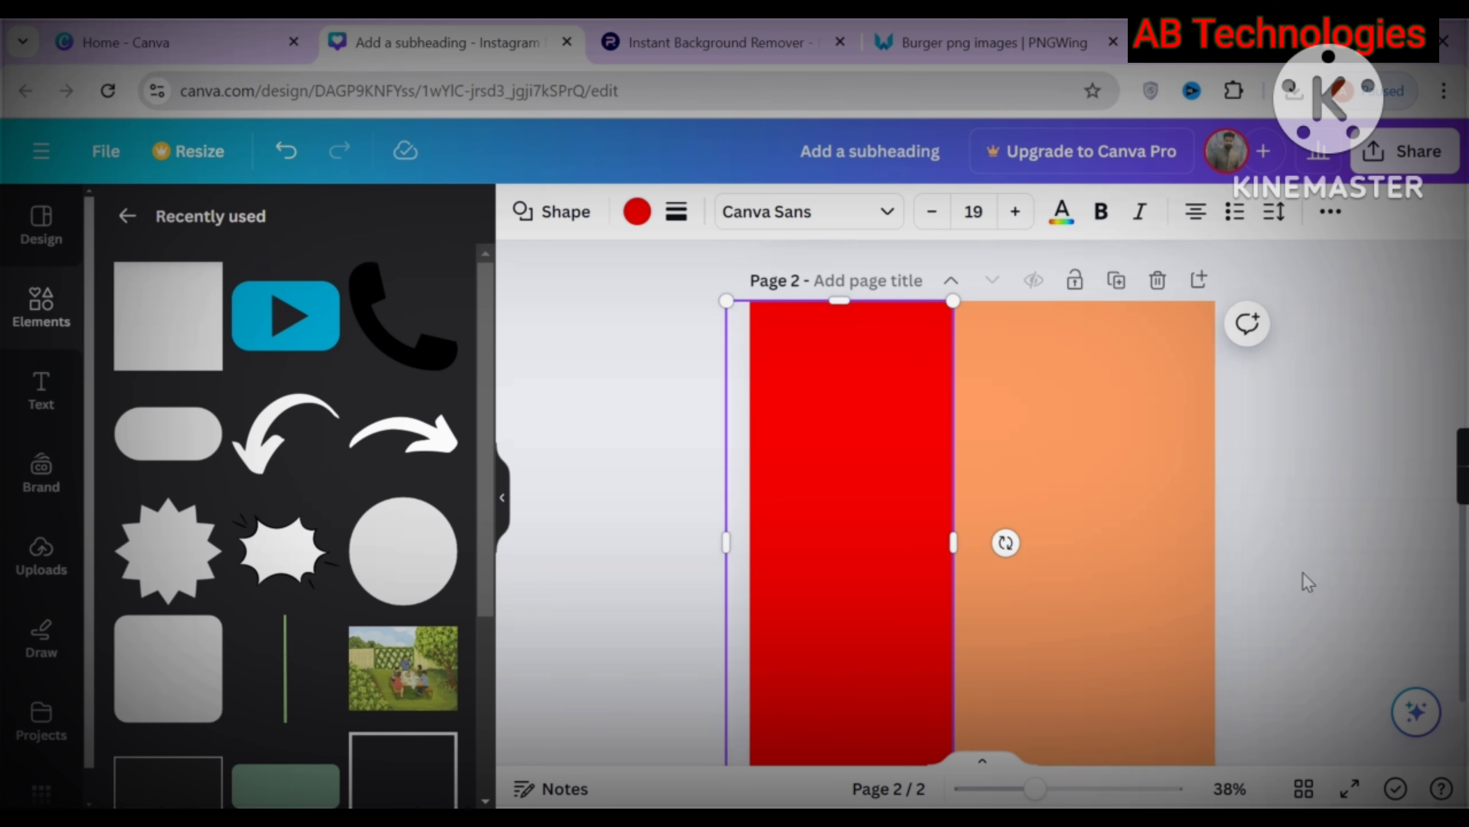
left_click(1331, 549)
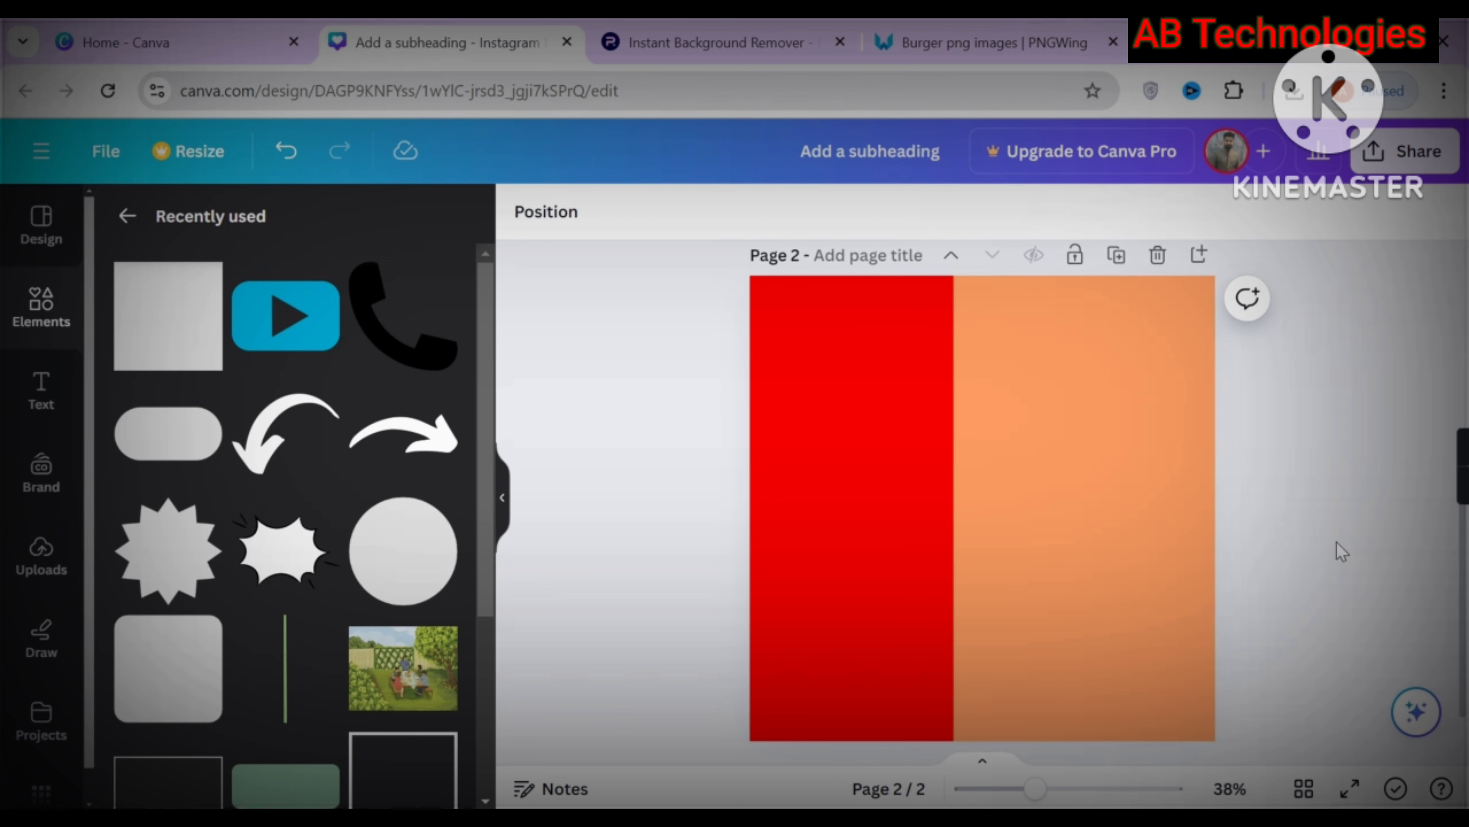
Recolor the red vertical band with the dark brown document color
left_click(842, 491)
left_click(639, 213)
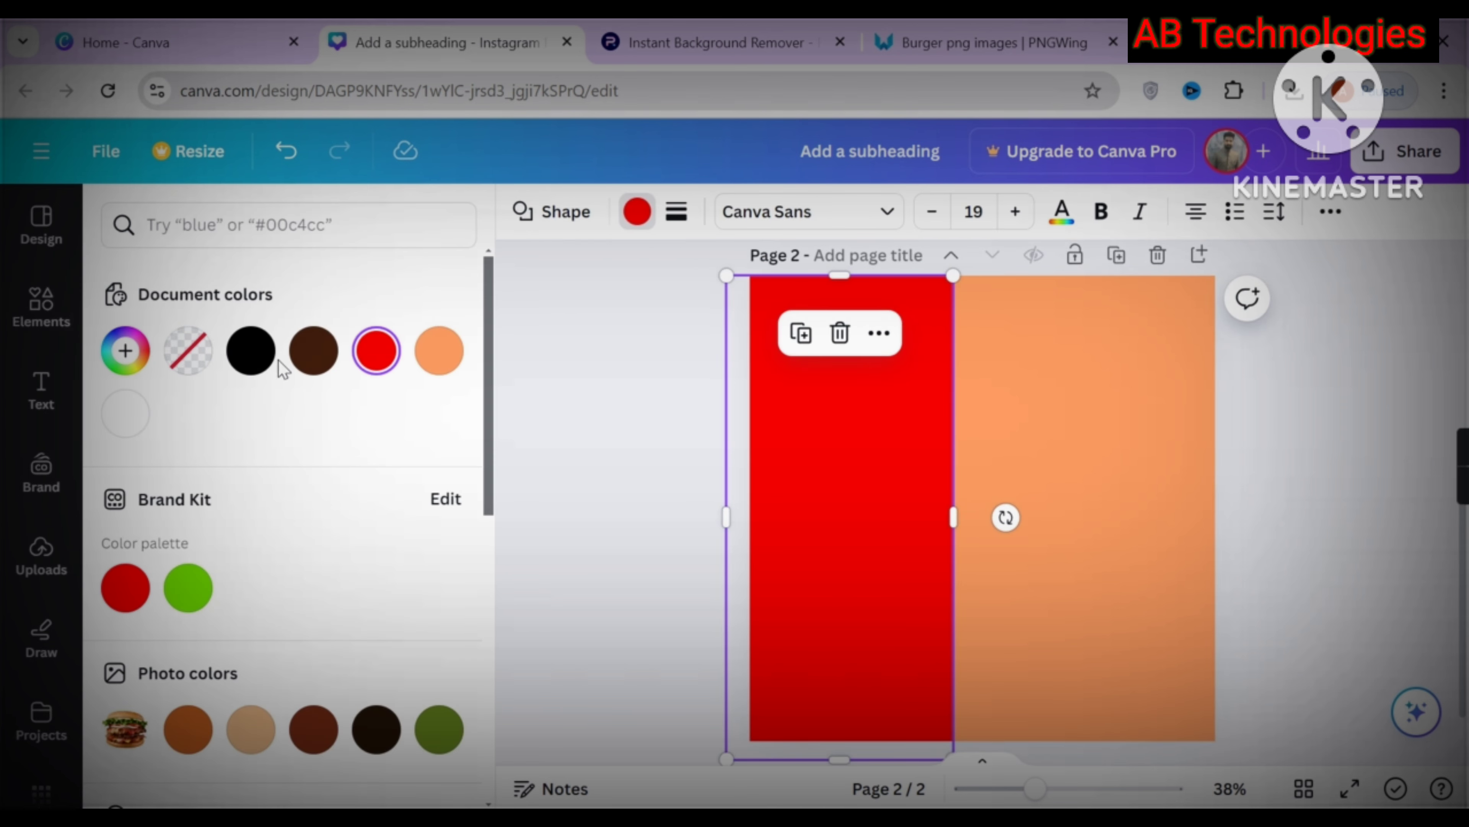
left_click(313, 350)
key("Escape")
left_click(1270, 510)
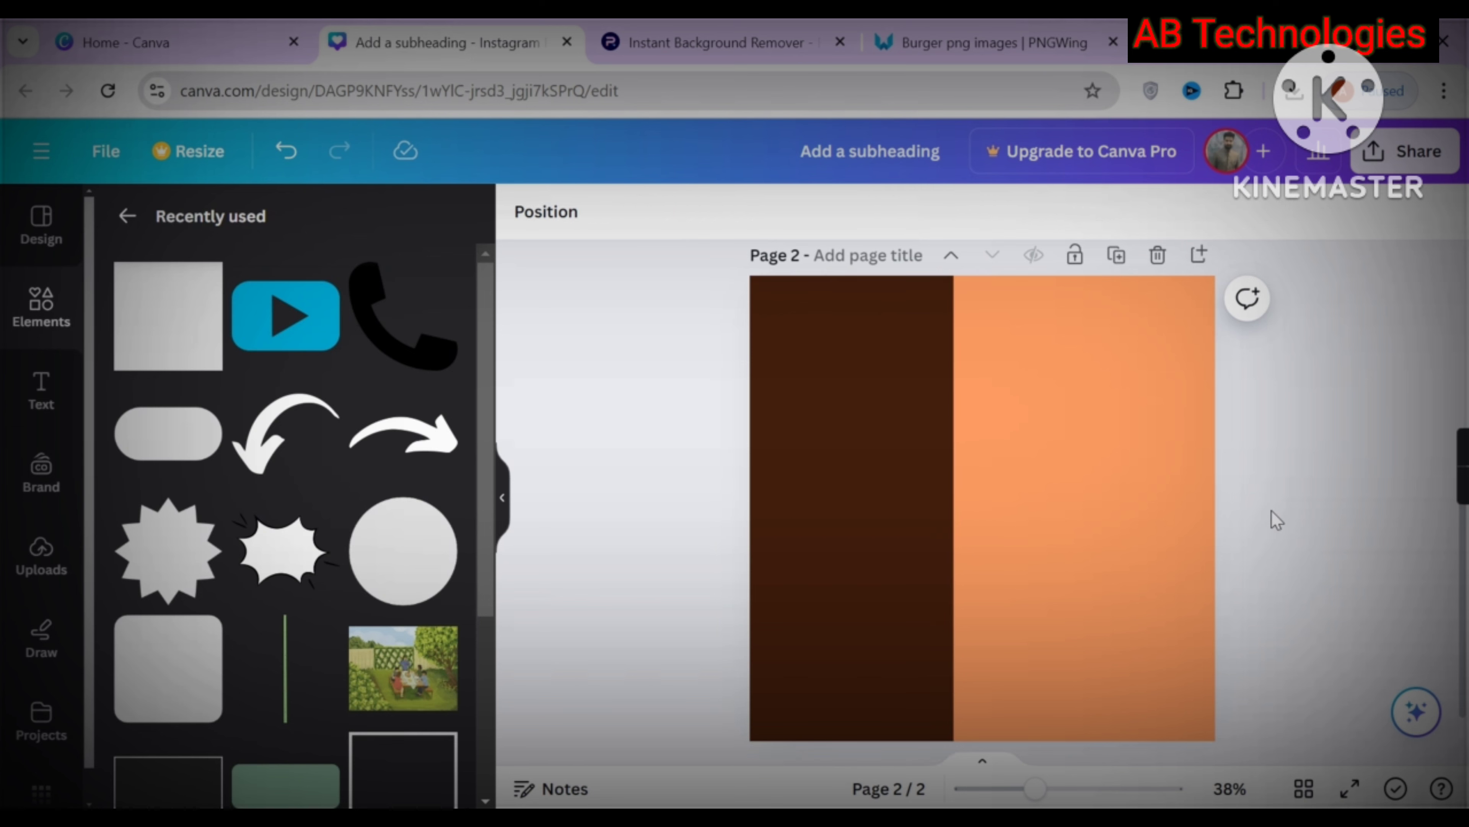
Insert the uploaded transparent burger image on page 2, enlarge it slightly and center it vertically across the two color areas
left_click(57, 574)
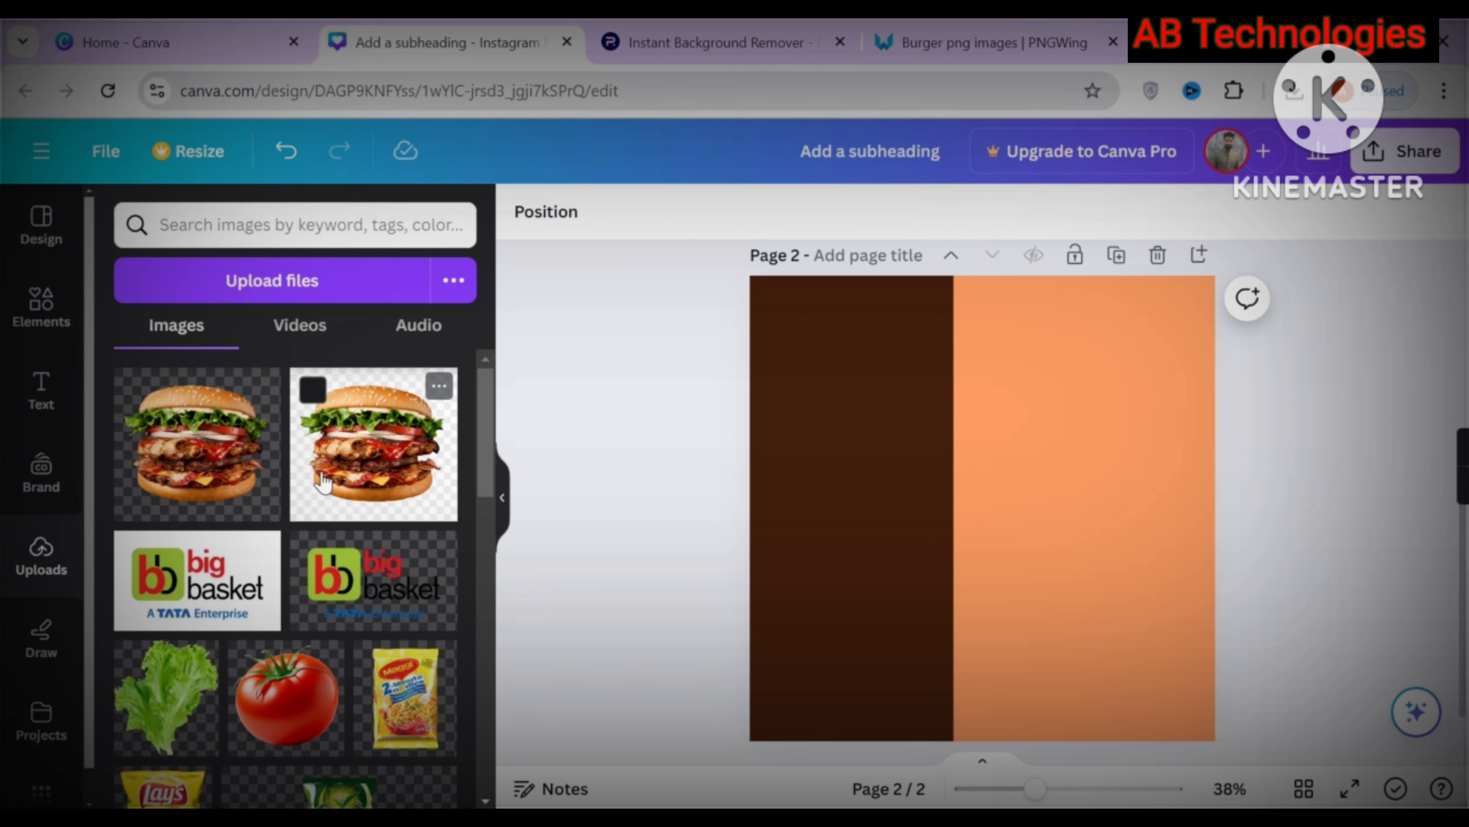
left_click(191, 478)
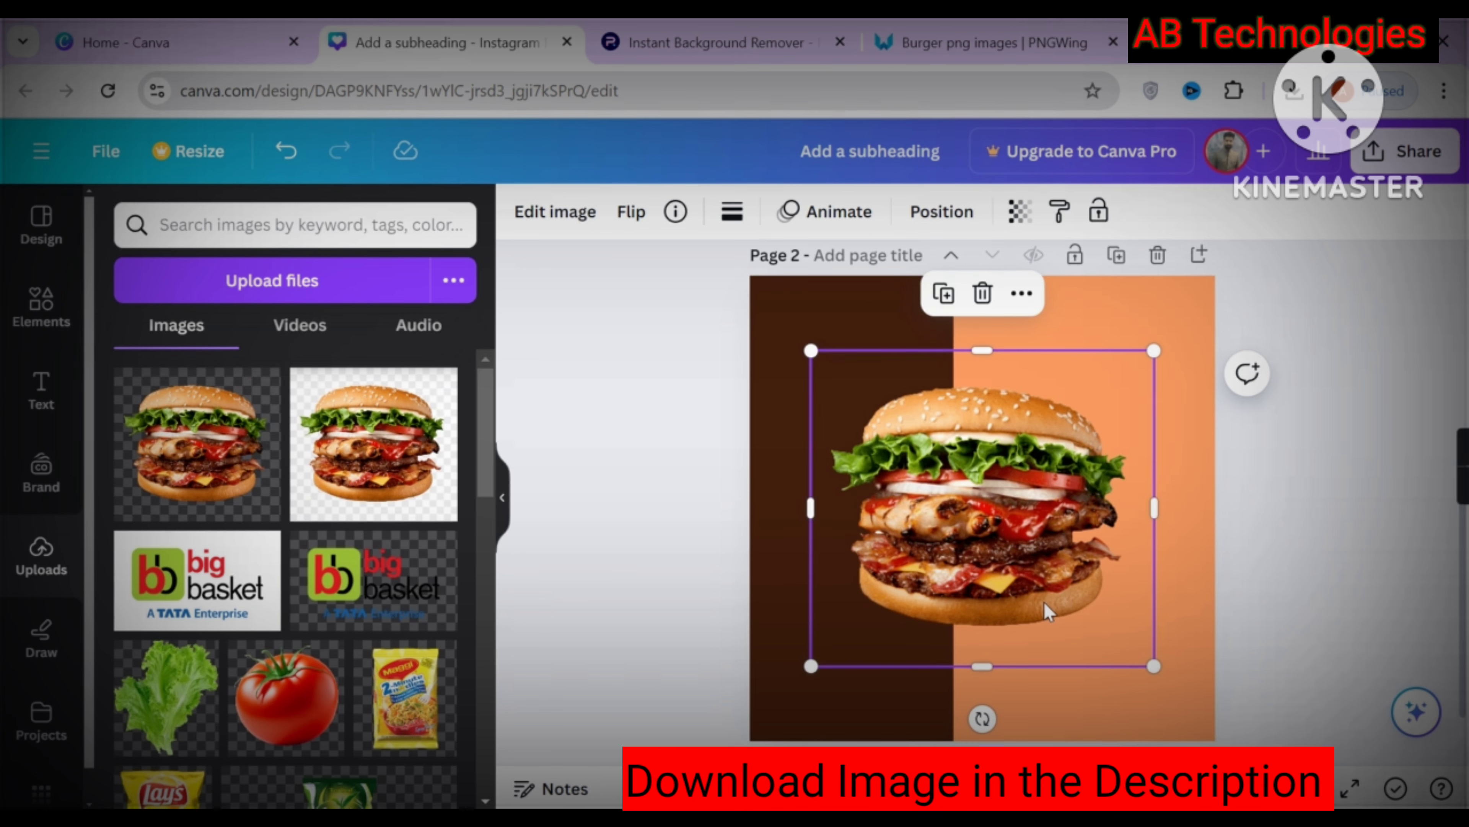
left_click_drag(1047, 611, 1017, 591)
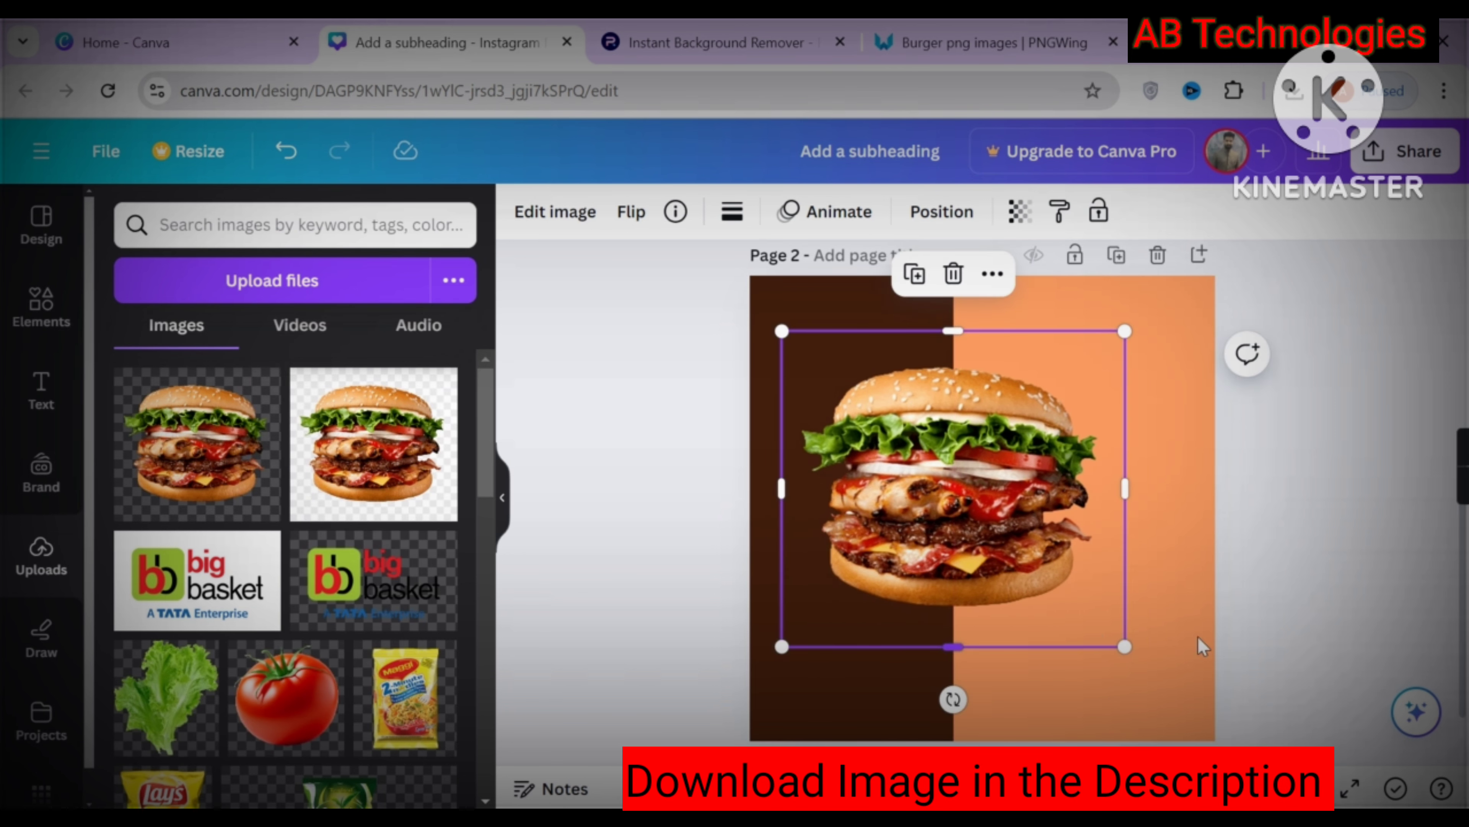
left_click_drag(1124, 646, 1128, 688)
left_click_drag(1071, 595, 1041, 587)
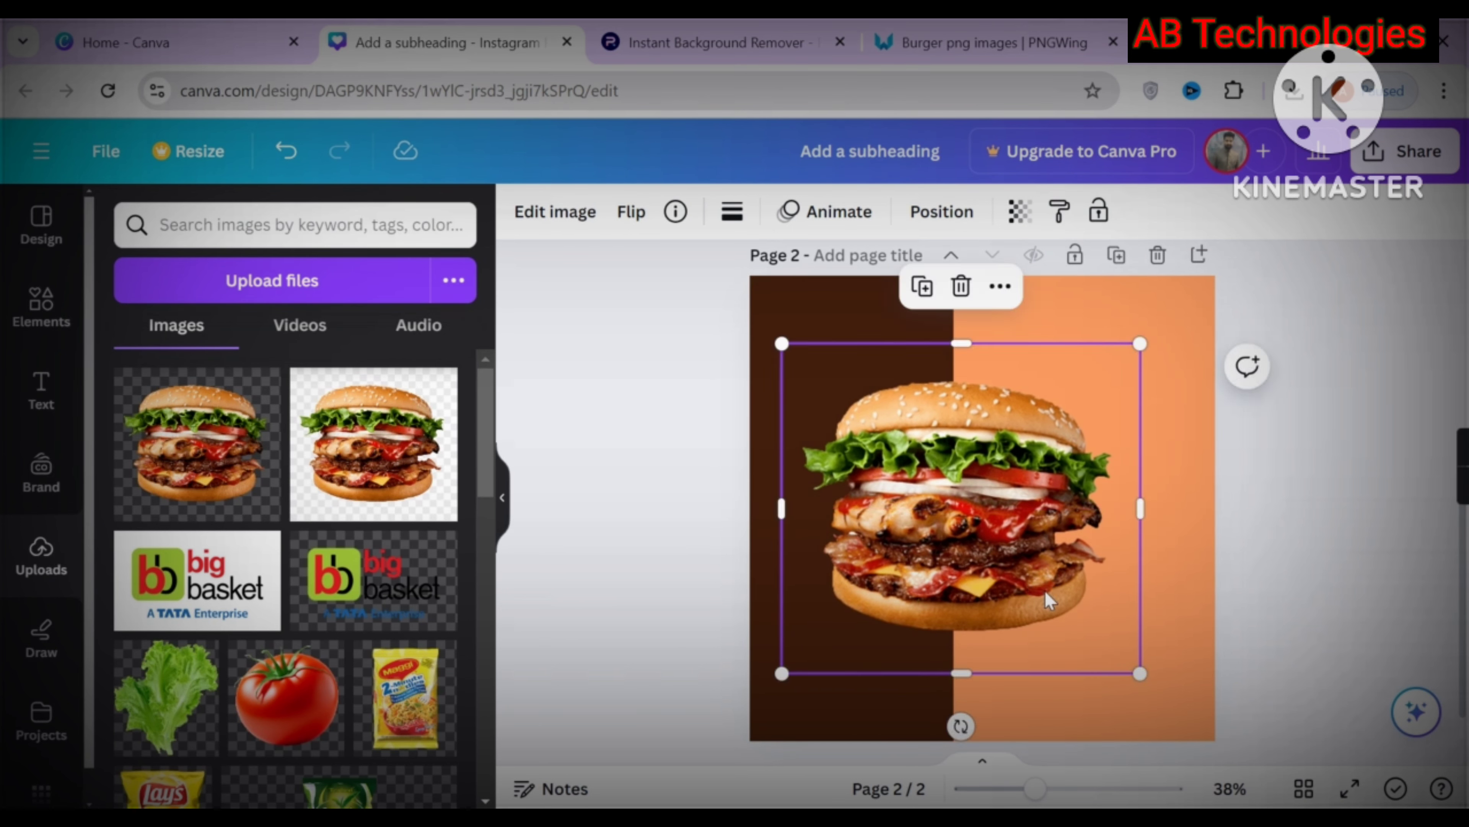
left_click(1292, 500)
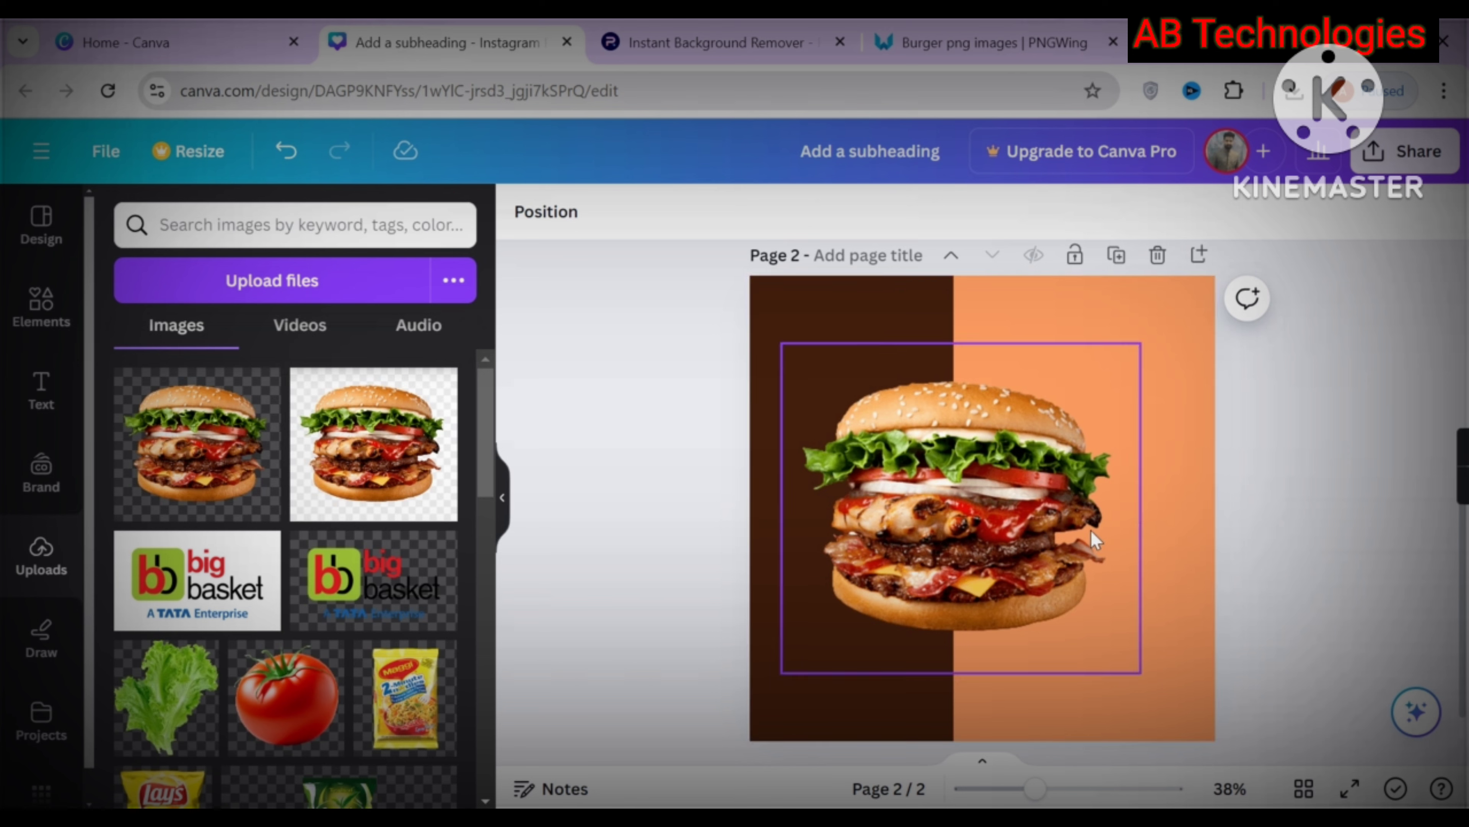
Compare with the finished poster on page 1 and shift the page 2 burger slightly left
scroll(1143, 530, "up", 5)
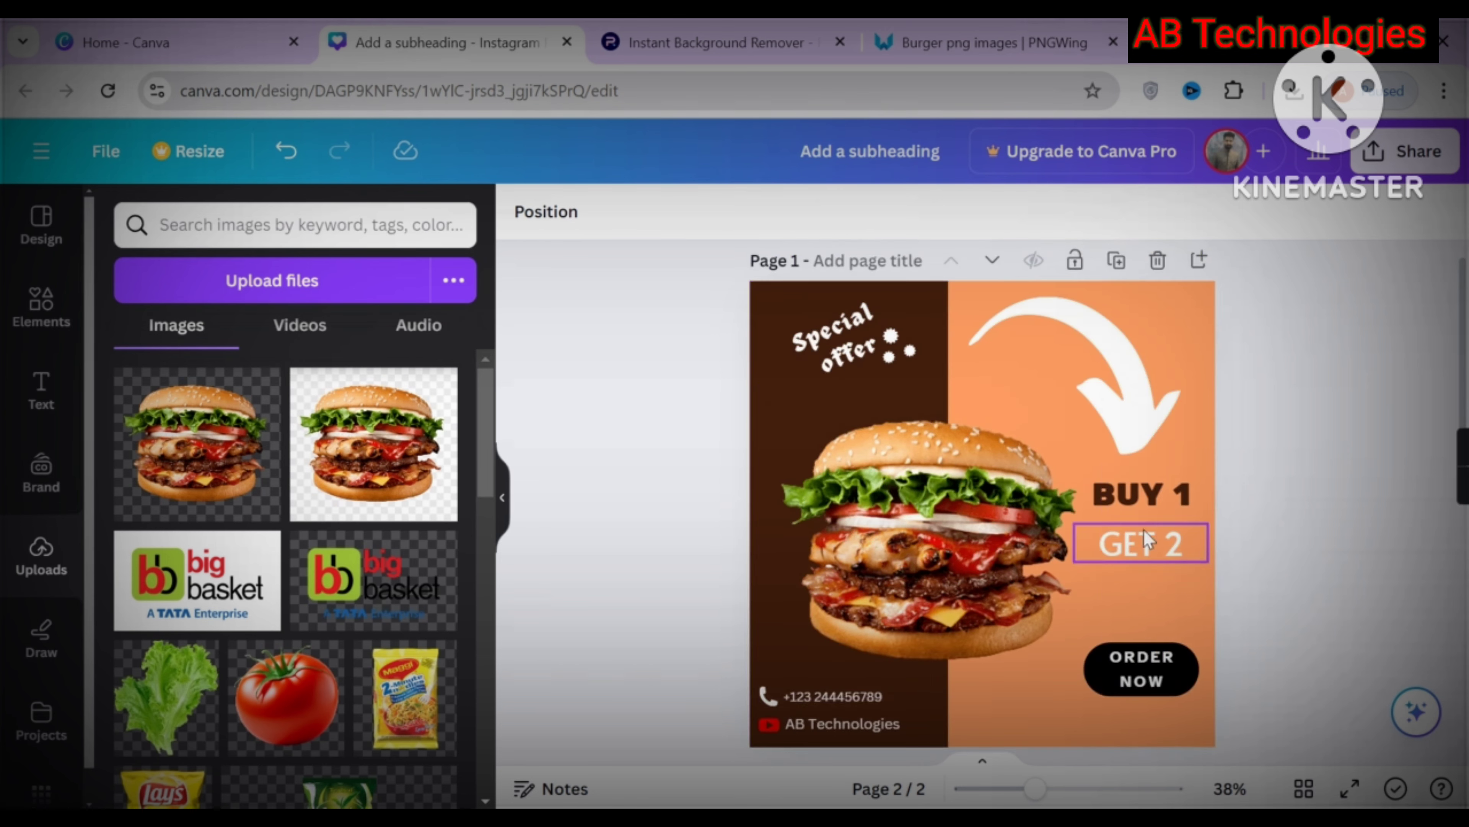
scroll(1173, 413, "down", 5)
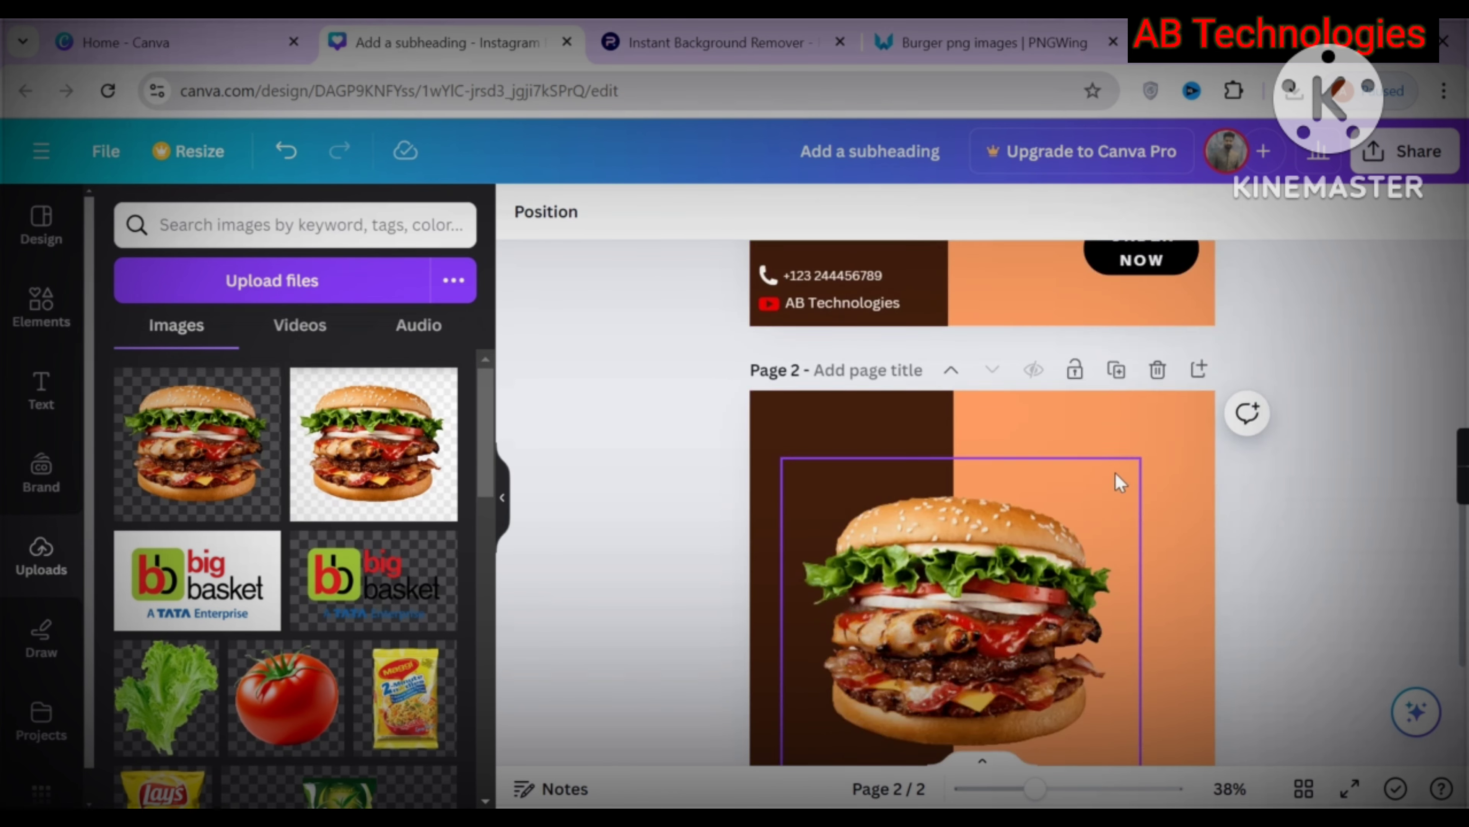
left_click(1028, 585)
scroll(1029, 584, "down", 2)
left_click_drag(1040, 532, 1019, 533)
left_click(1278, 501)
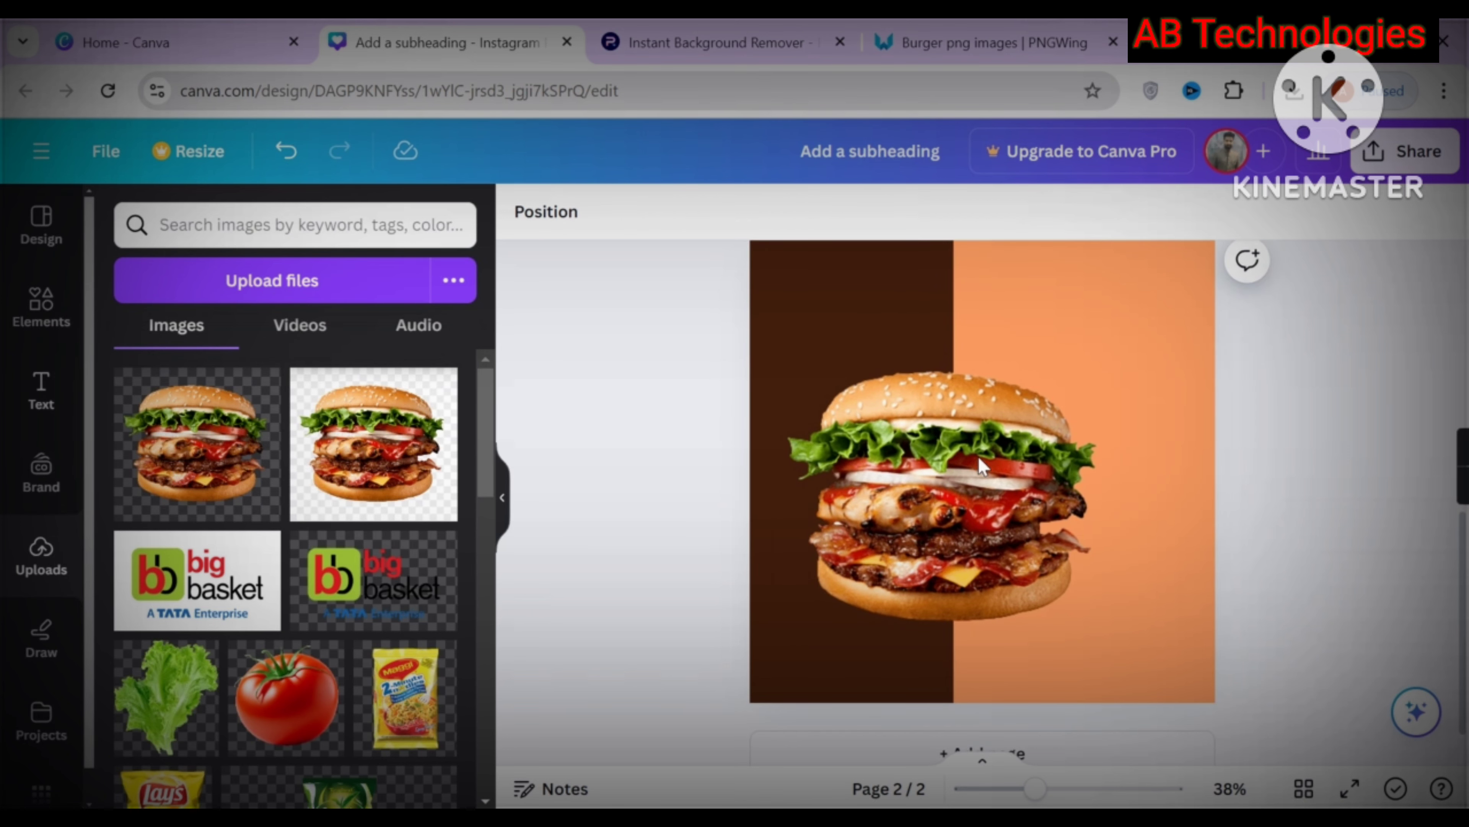
Copy the slanted "Special offer" text from page 1 onto the brown band of page 2
scroll(978, 457, "up", 7)
left_click(837, 361)
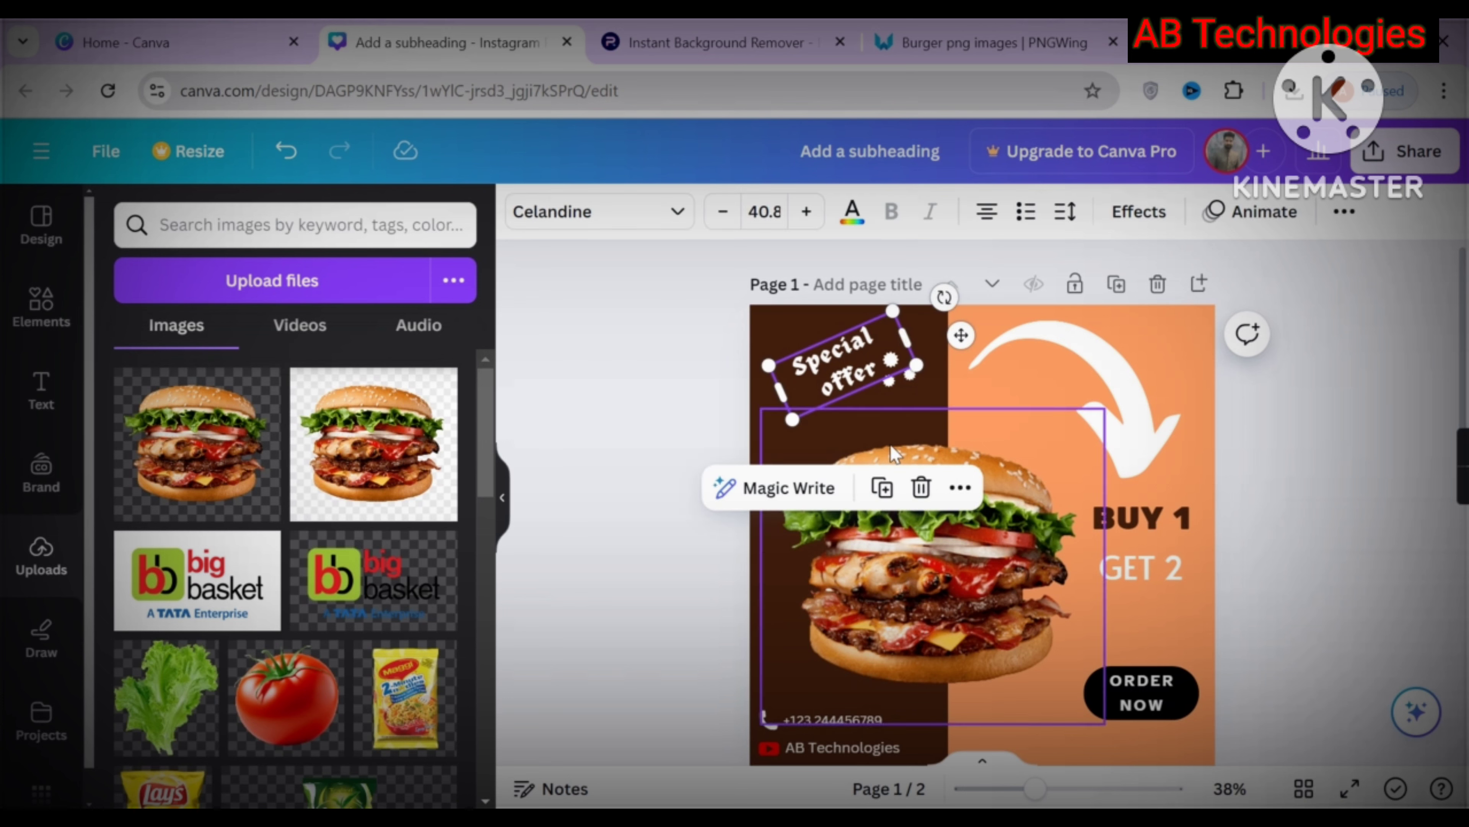
scroll(963, 463, "down", 7)
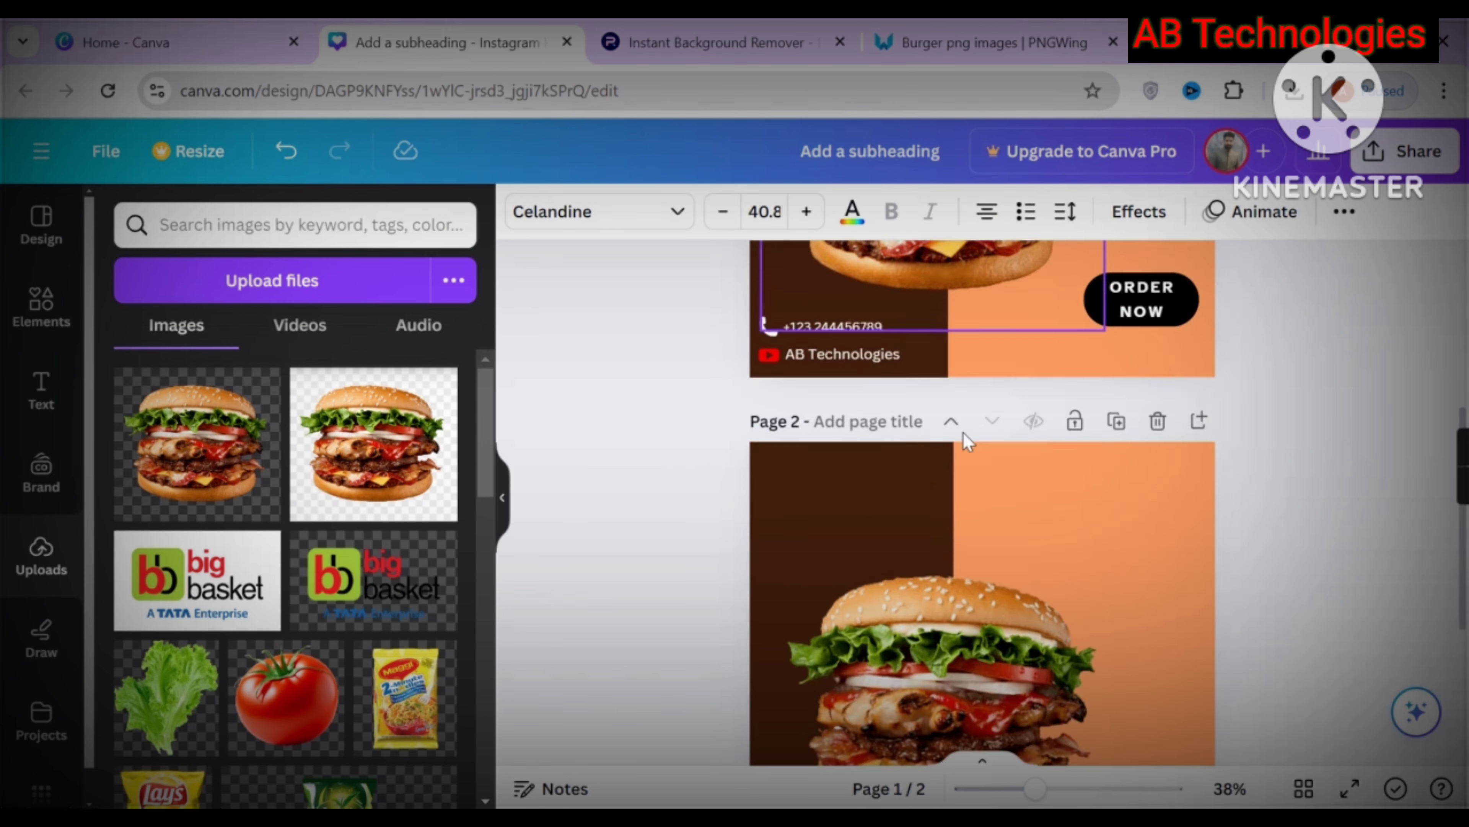
left_click(764, 440)
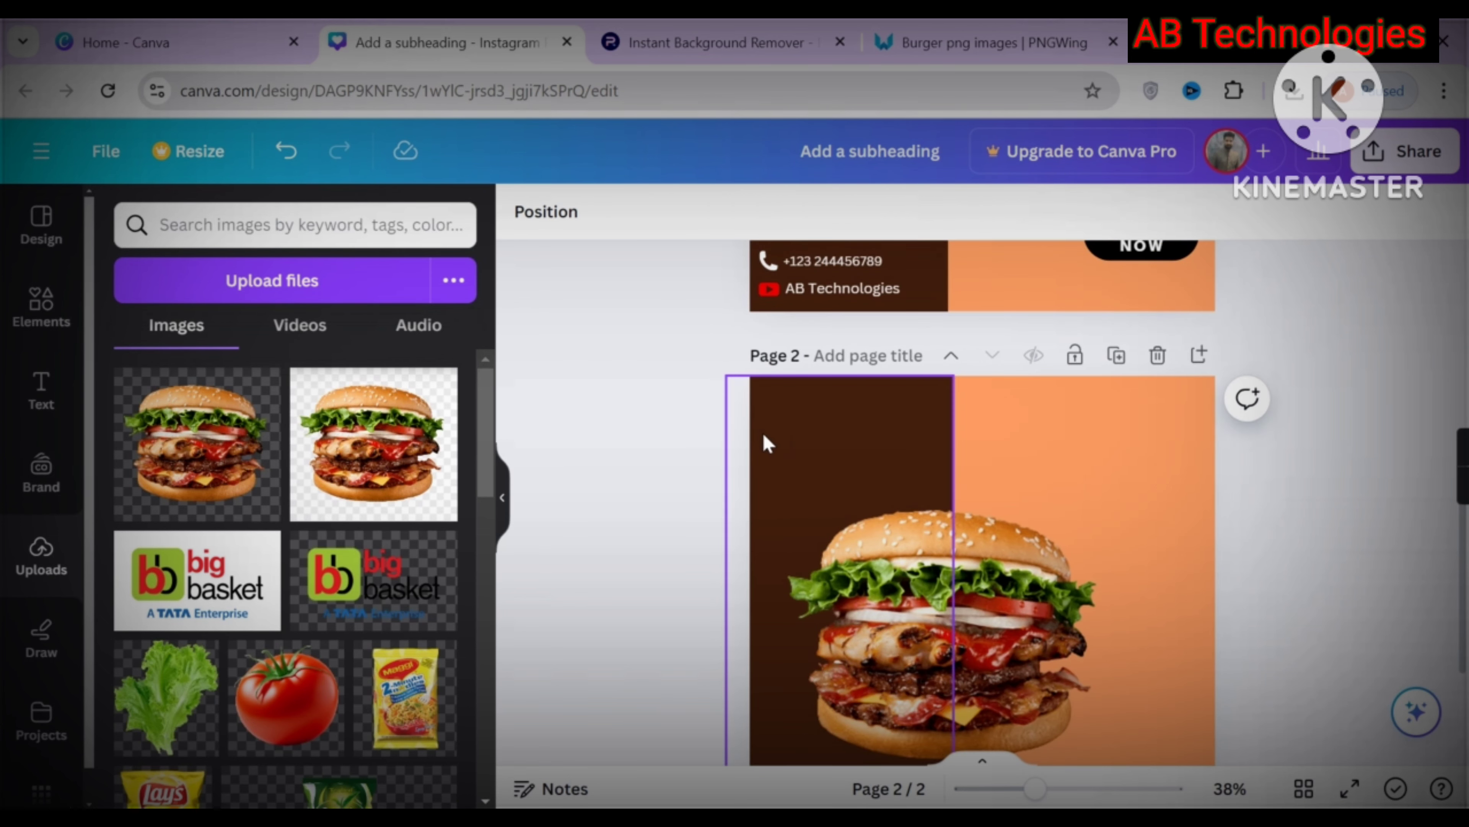
key("ctrl+v")
left_click(646, 399)
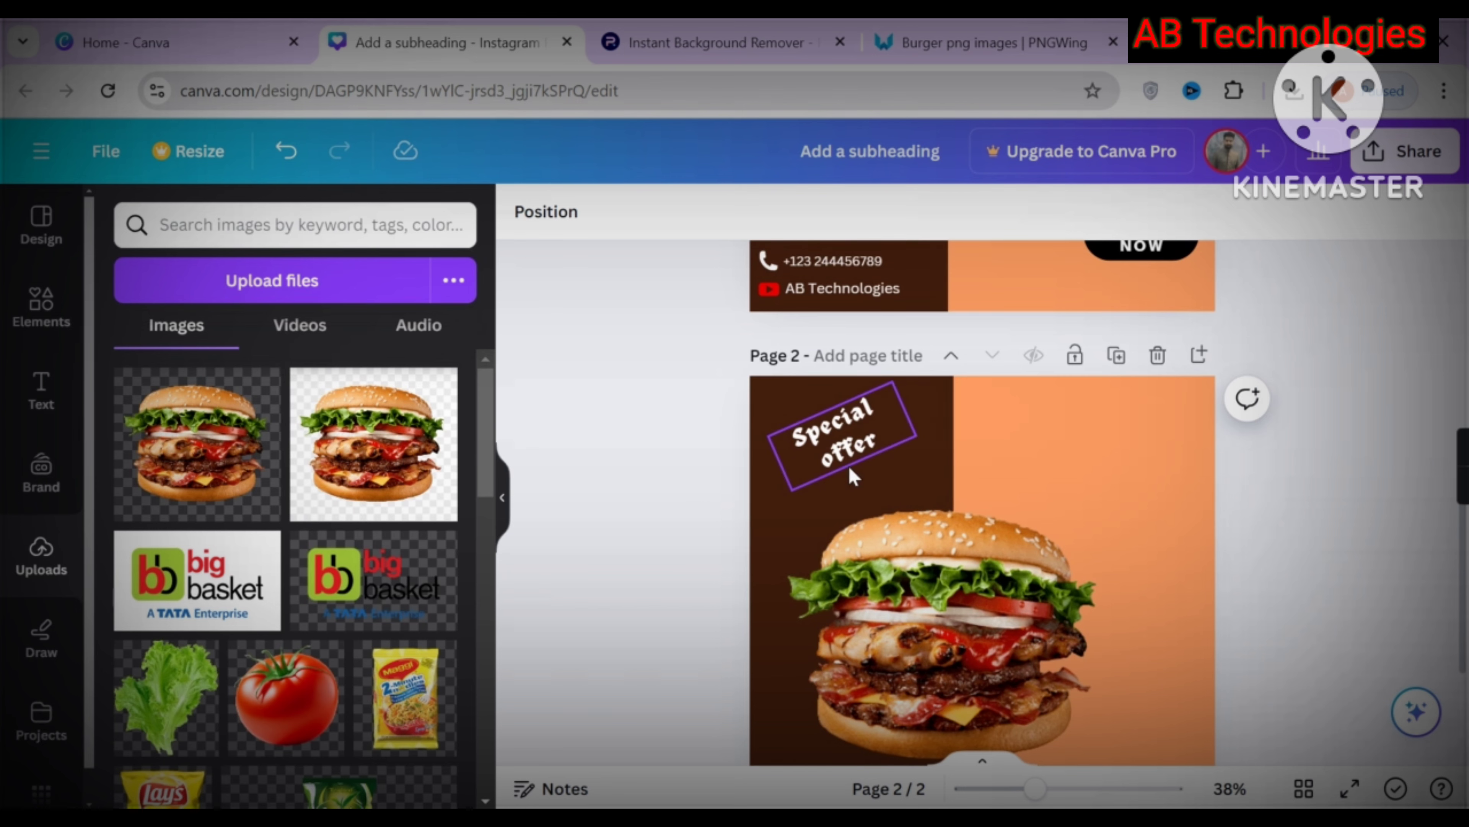
Copy the "BUY 1" text from page 1 onto the orange area of page 2
scroll(868, 474, "up", 5)
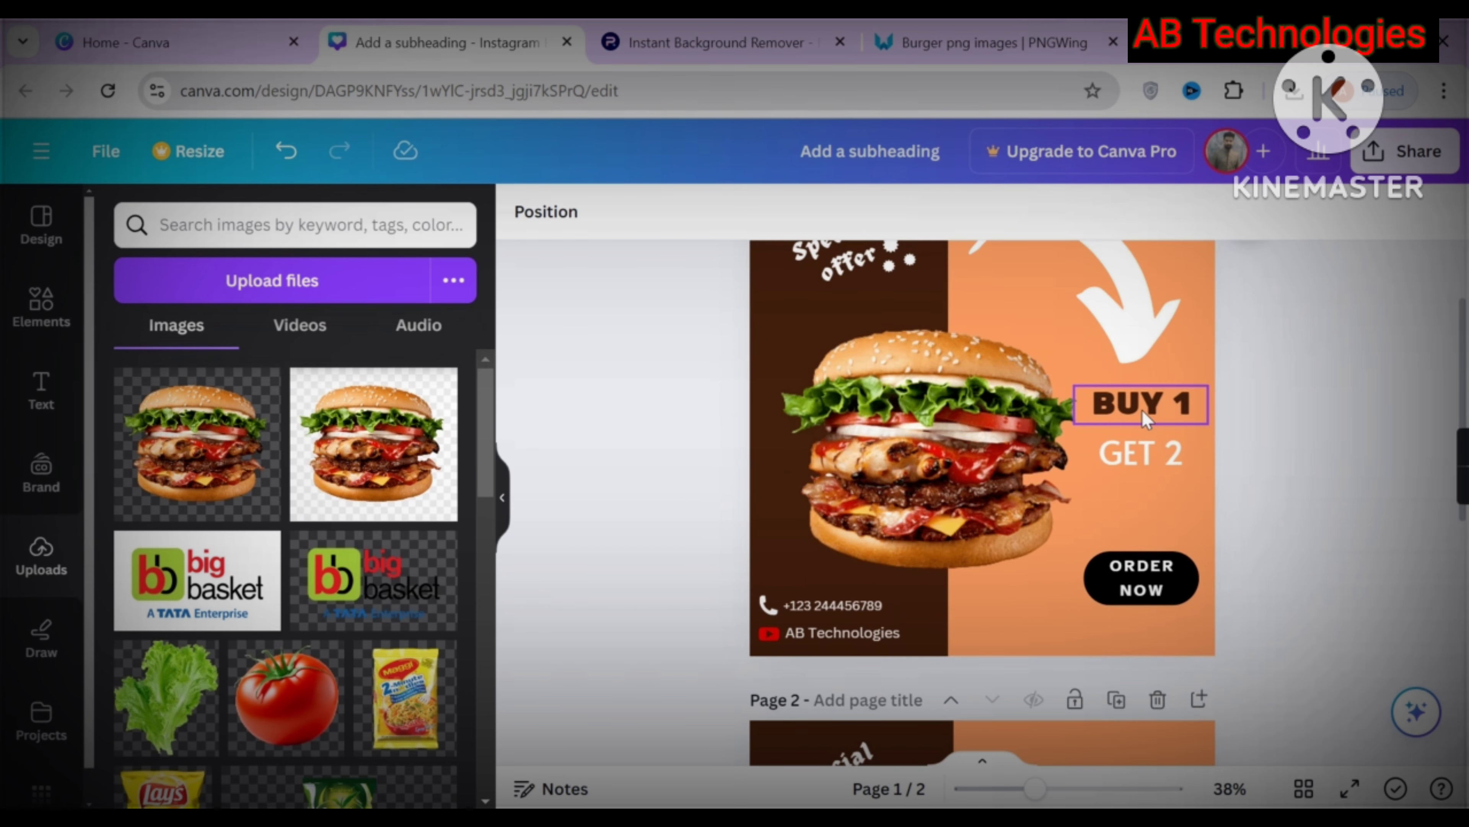
left_click(1143, 412)
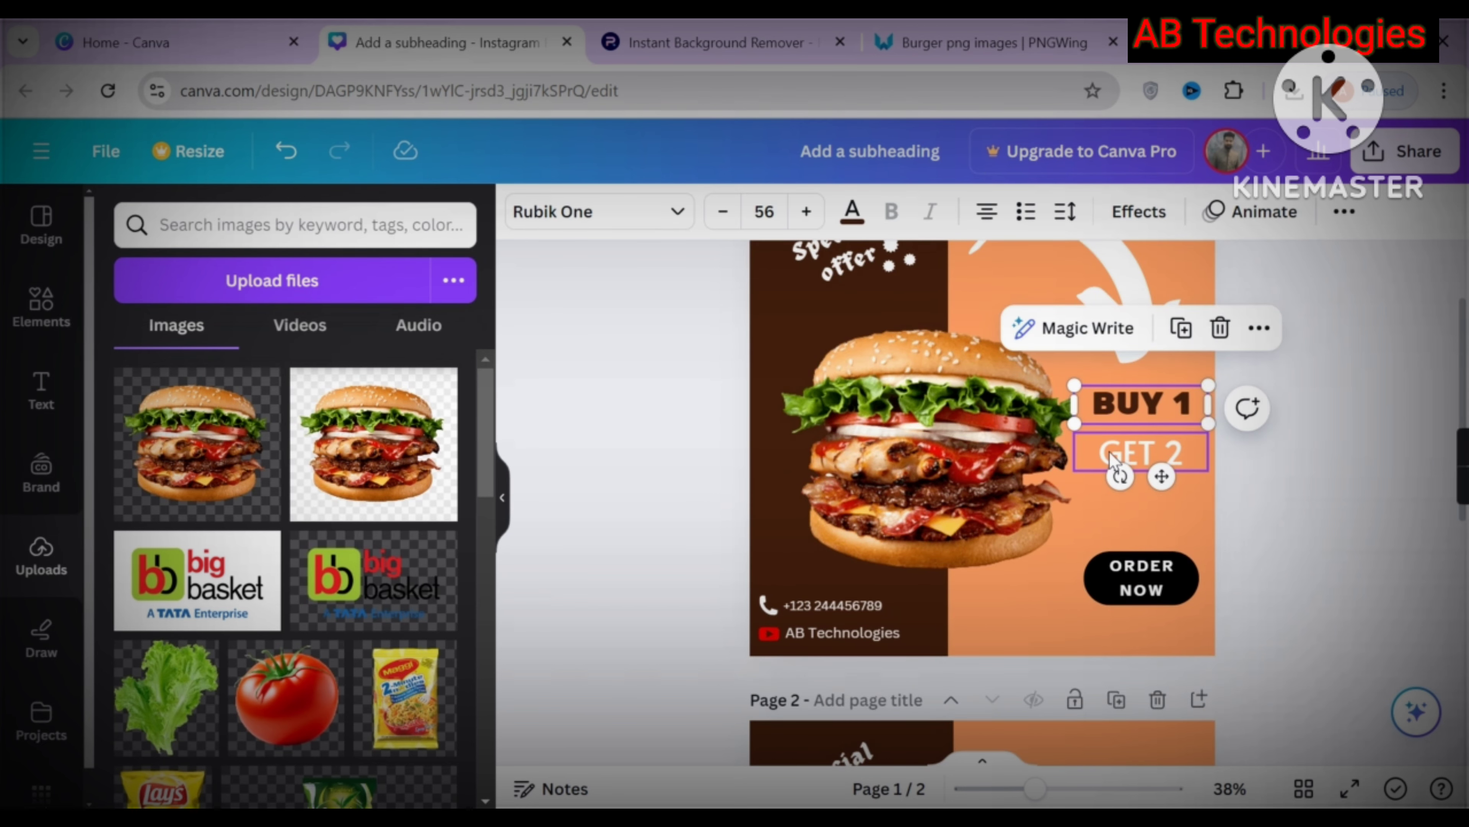
scroll(1036, 452, "down", 5)
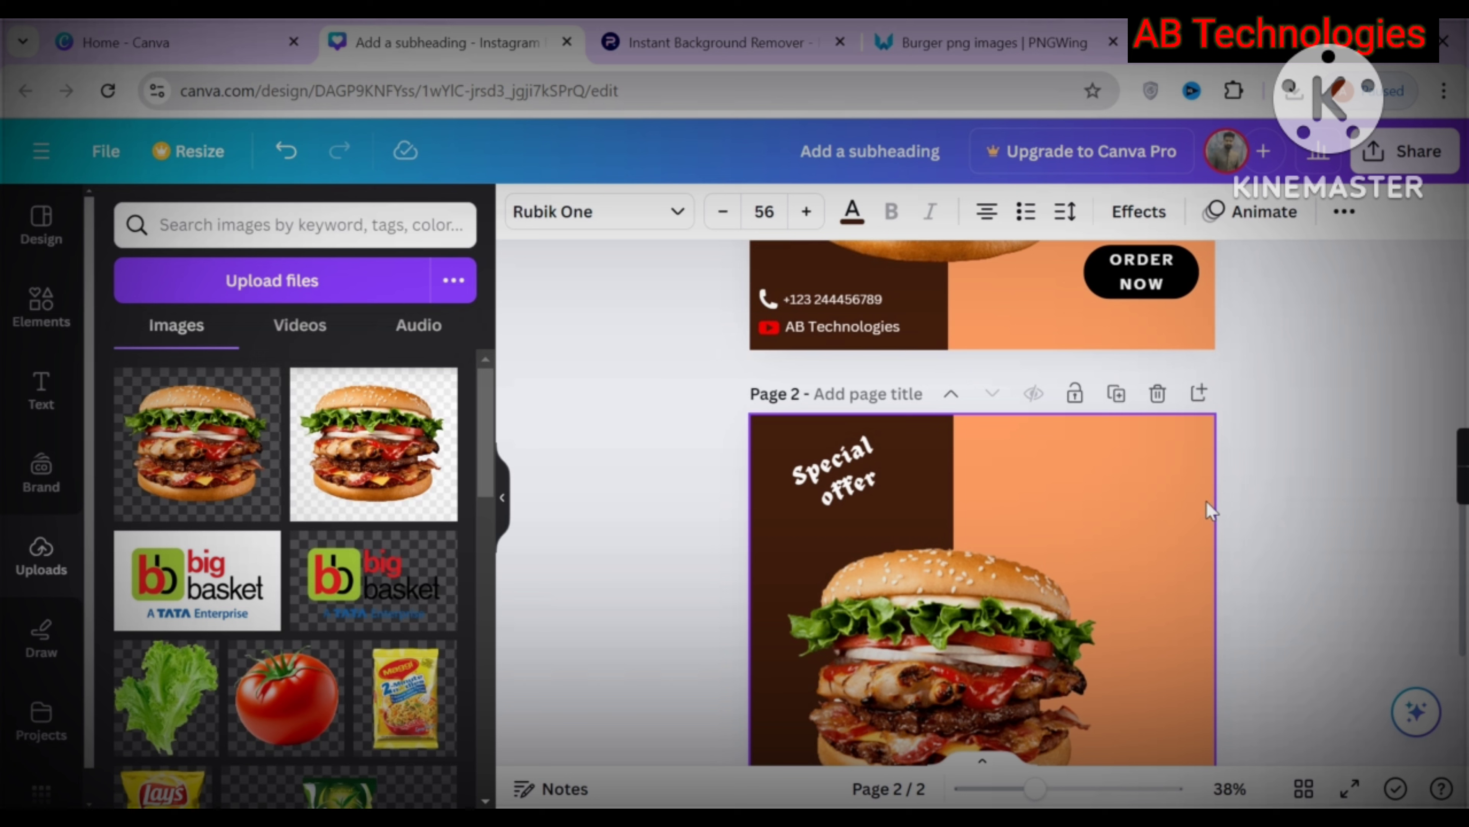
key("ctrl+v")
scroll(1212, 533, "down", 2)
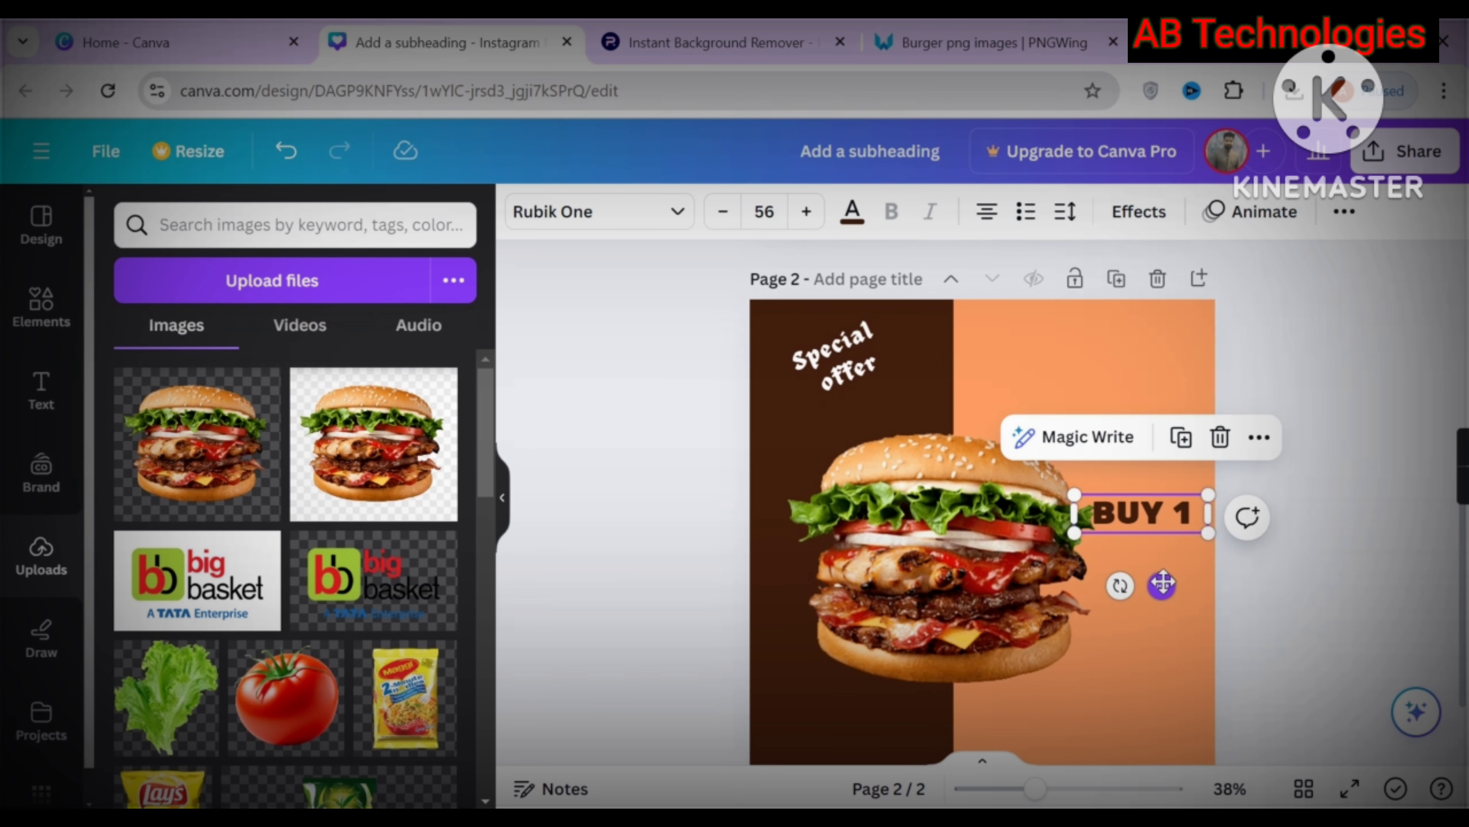
Separate the burger from "BUY 1" by moving the burger to the page's left edge and the text against the right edge
left_click_drag(1162, 585, 1170, 603)
left_click(992, 614)
left_click_drag(992, 613, 973, 610)
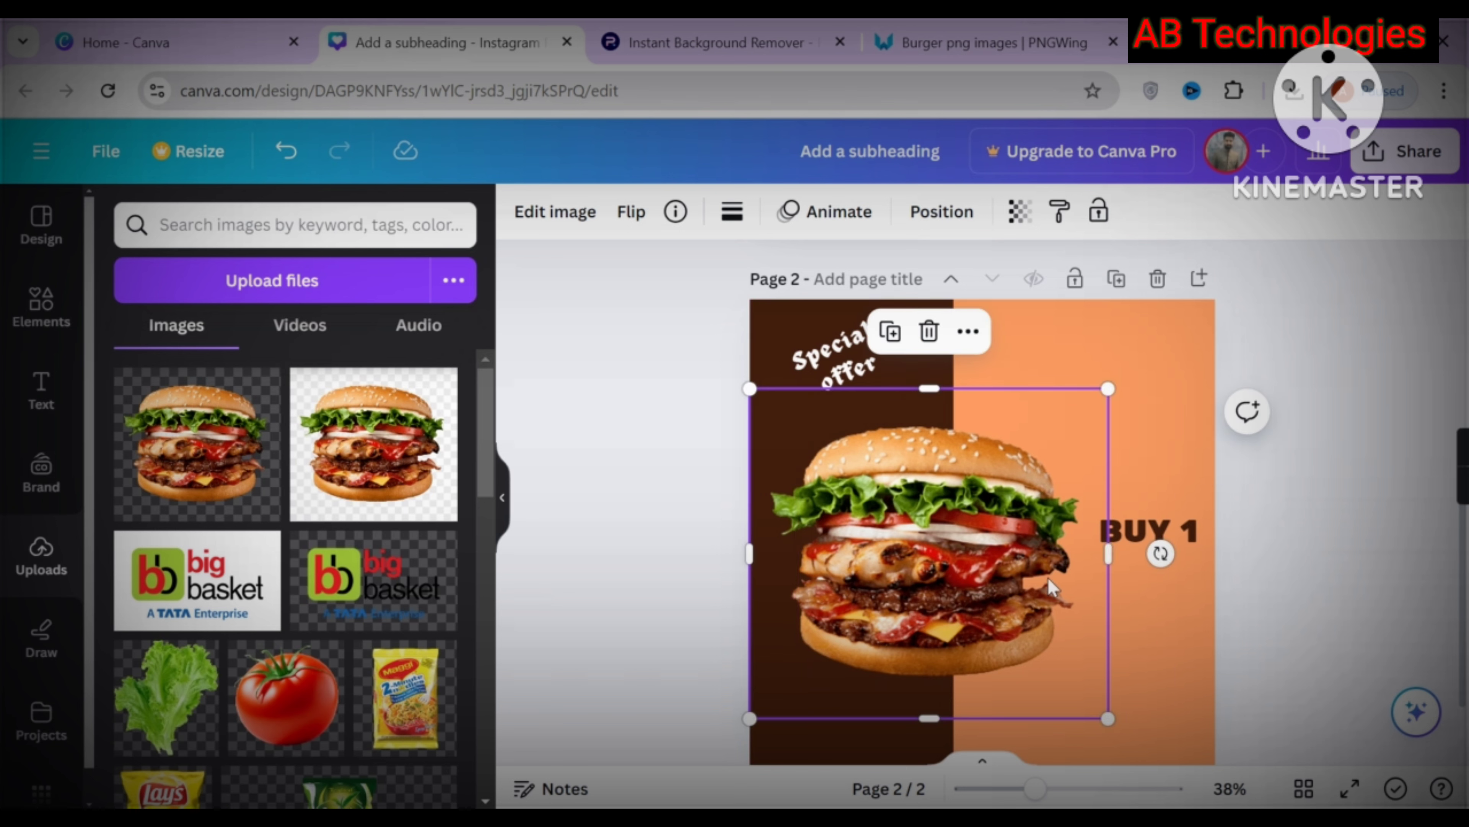
left_click_drag(1152, 535, 1137, 515)
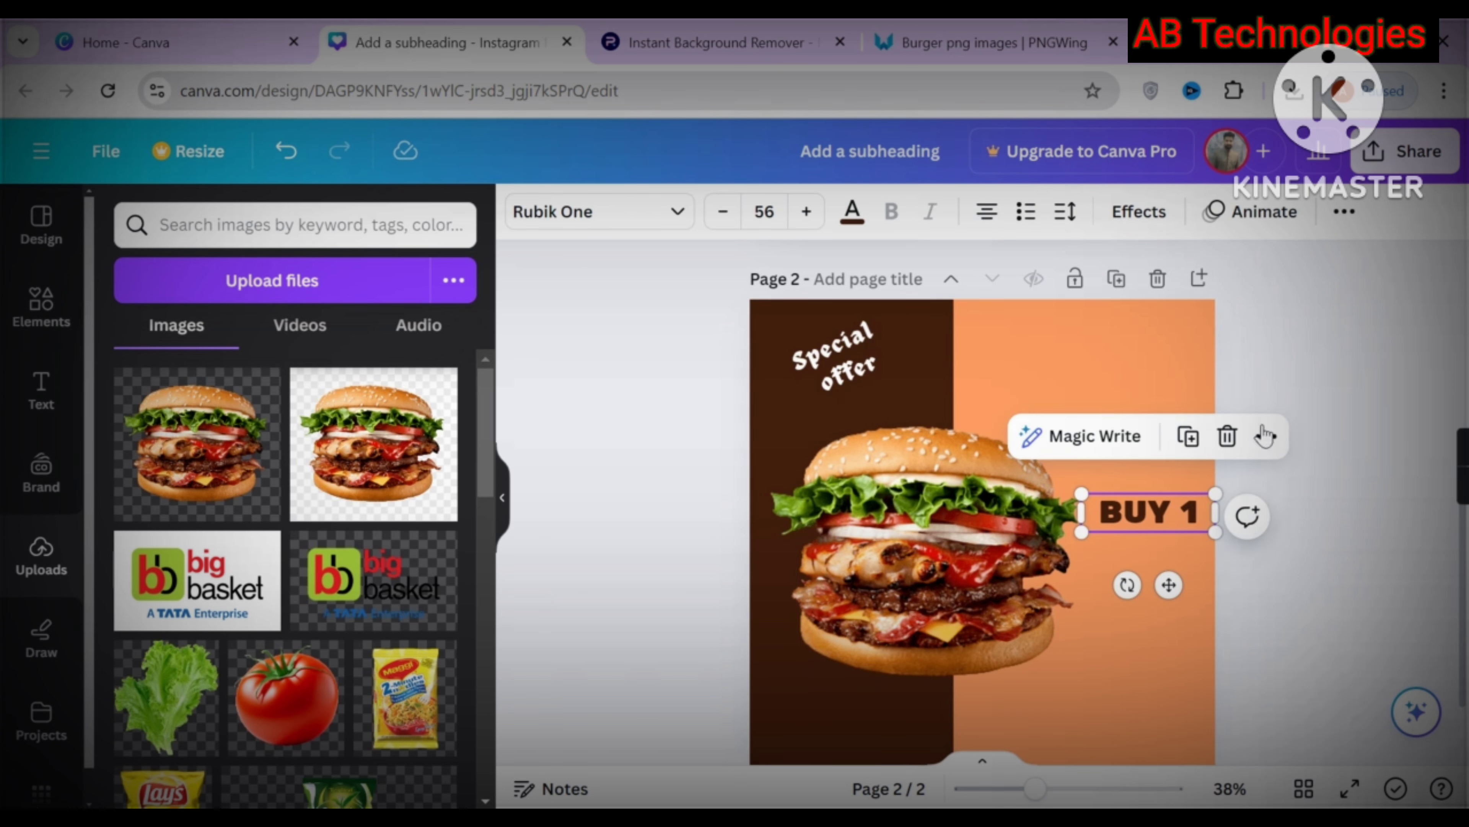
left_click(1299, 452)
Copy the "GET 2" text from page 1 to page 2 and centre it beneath "BUY 1"
scroll(1131, 318, "up", 4)
left_click(1148, 268)
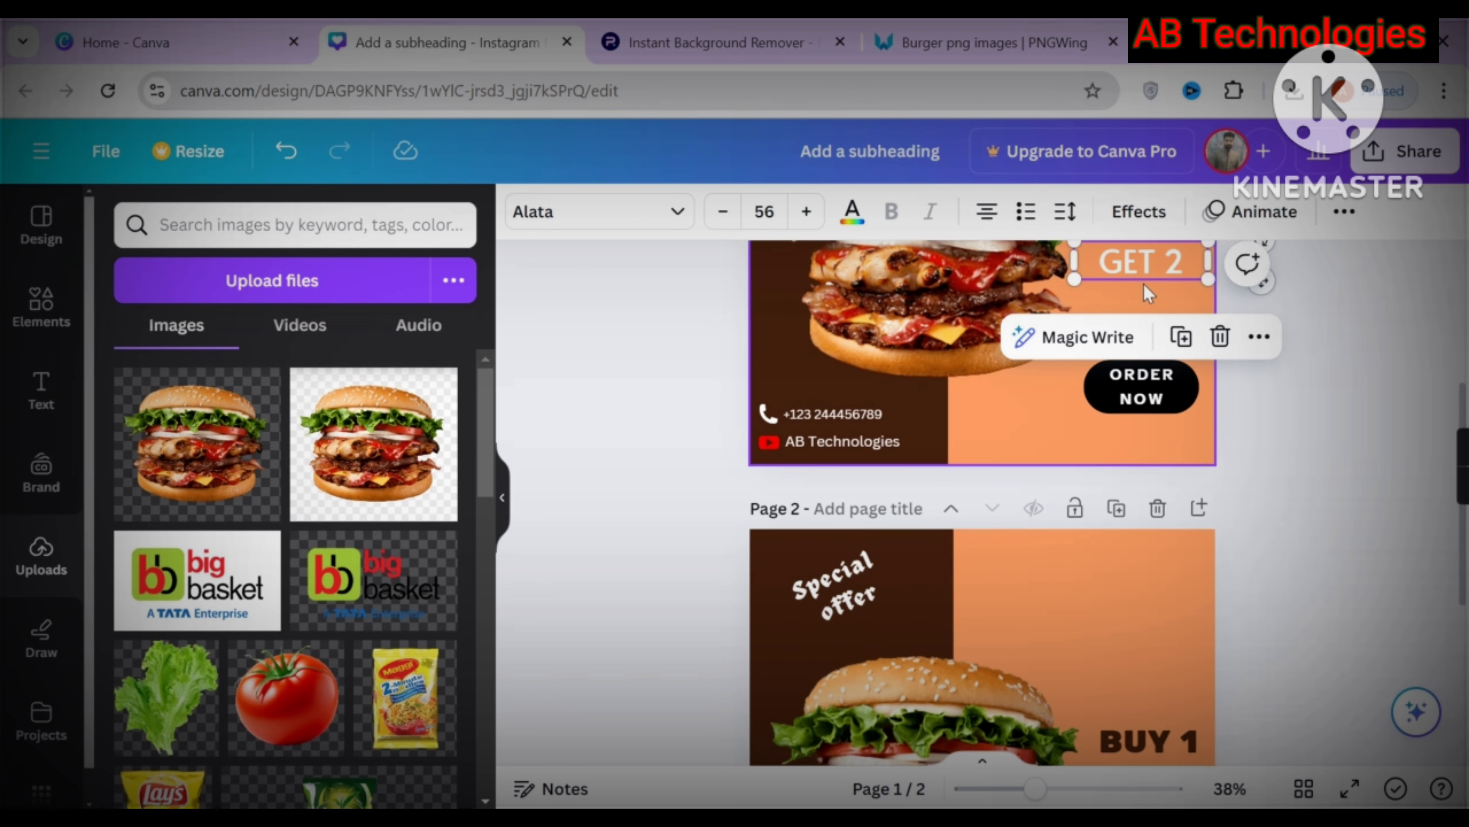
scroll(1138, 480, "down", 5)
key("ctrl+v")
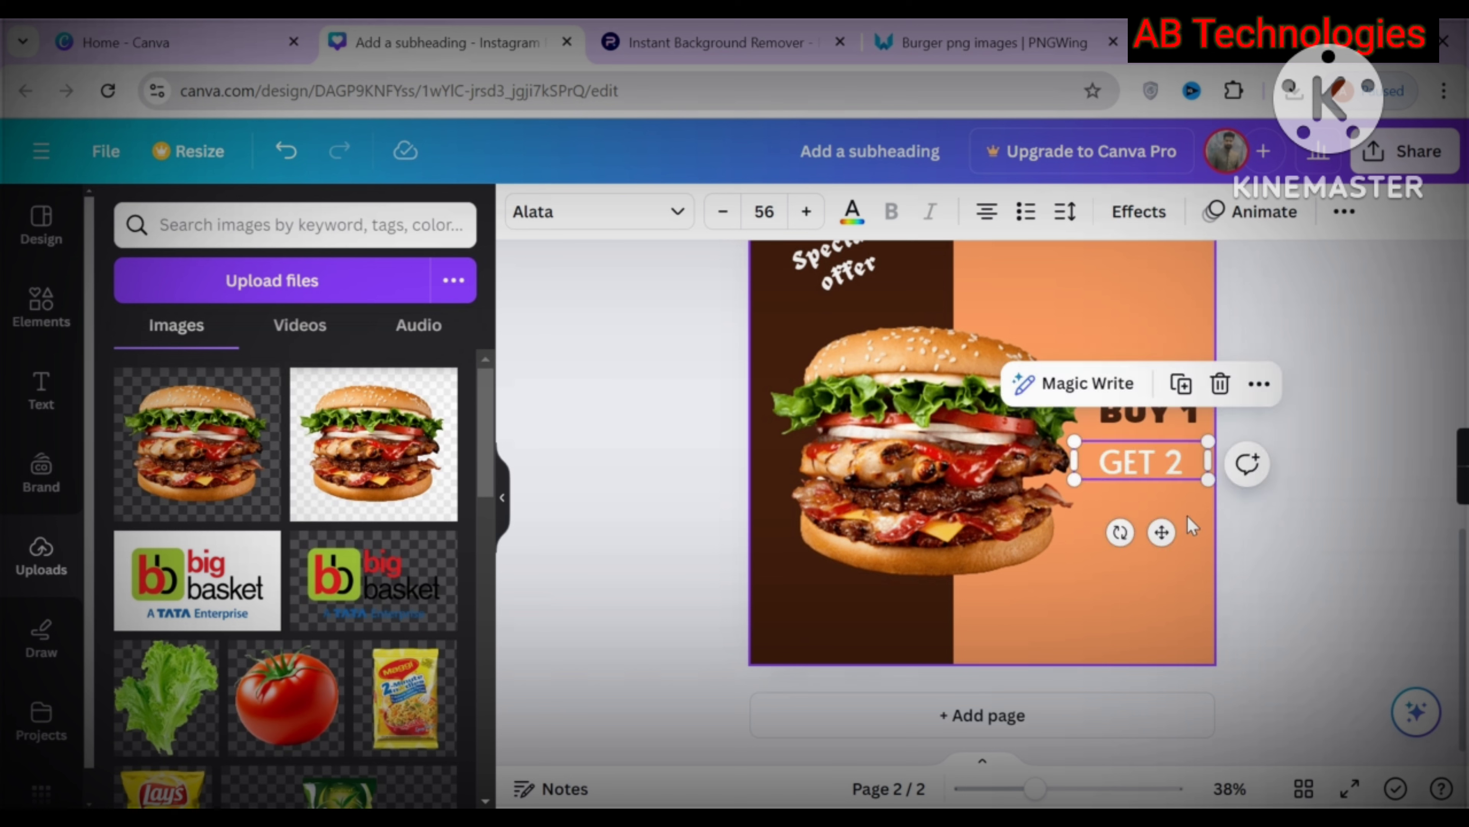
left_click(1296, 571)
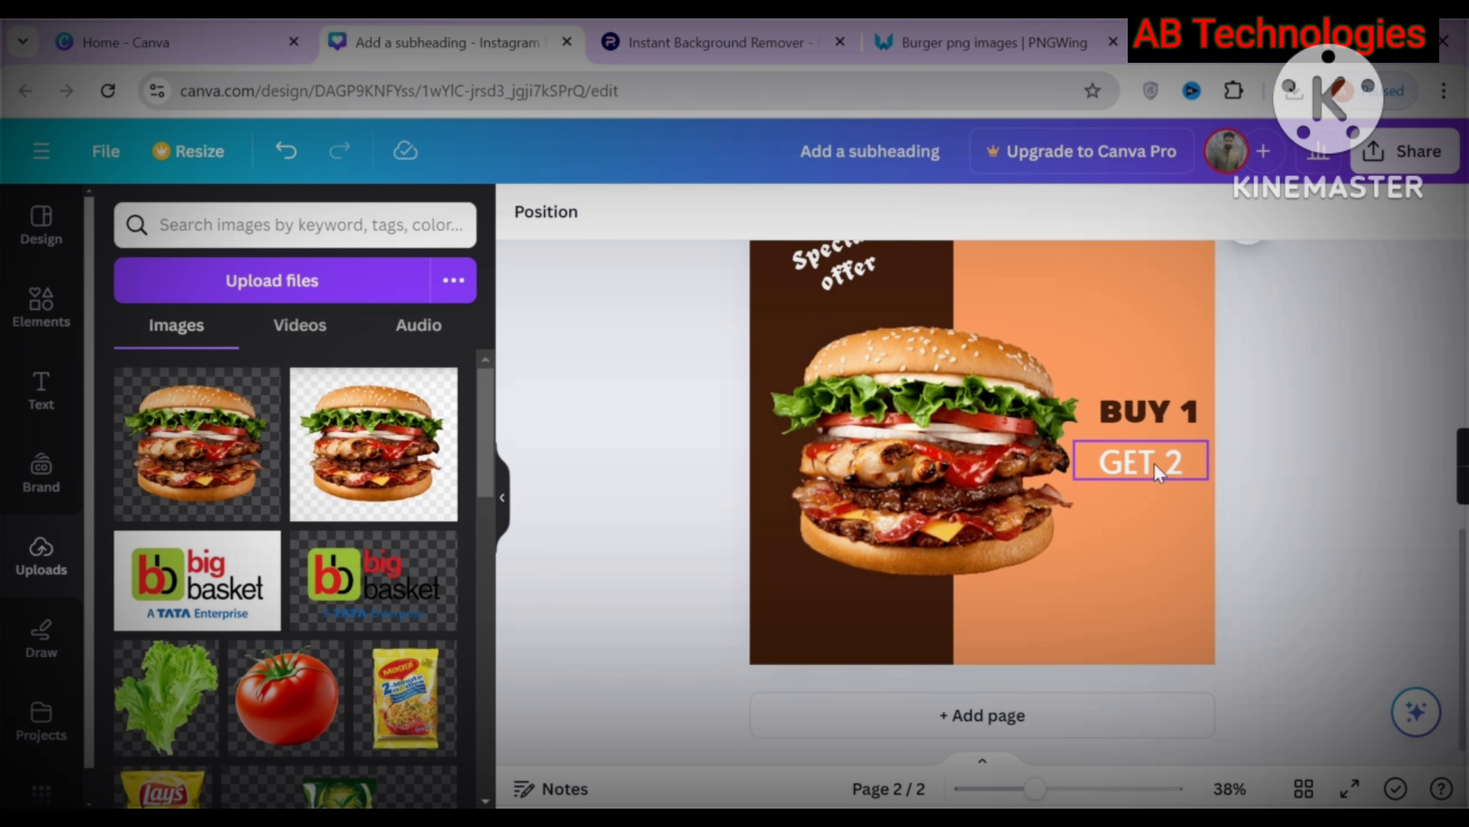
left_click_drag(1151, 463, 1159, 463)
left_click(1281, 502)
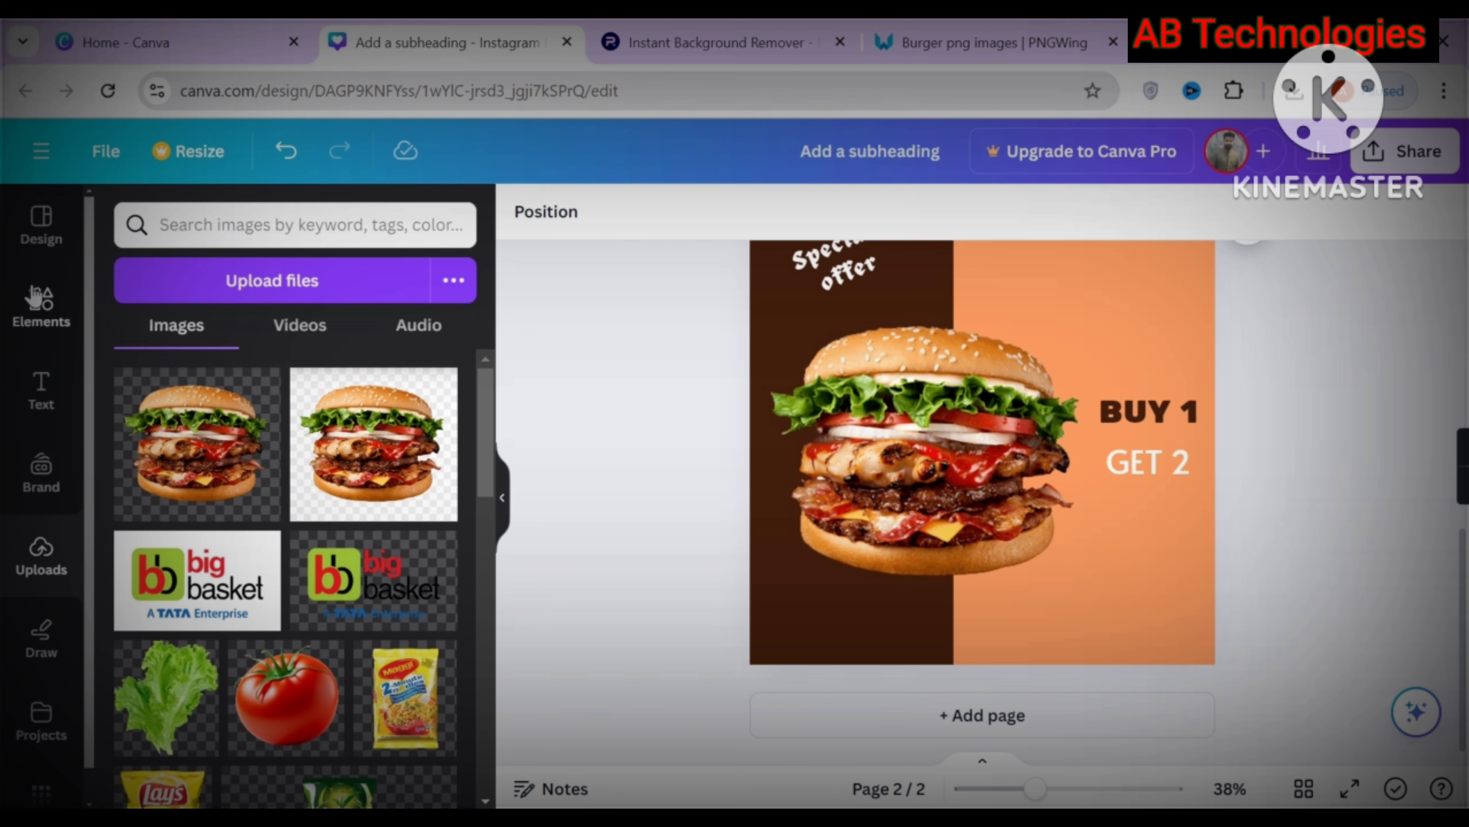
Add a small rounded pill shape to page 2's lower-right corner below "GET 2" and fill it black
left_click(35, 298)
scroll(908, 495, "up", 1)
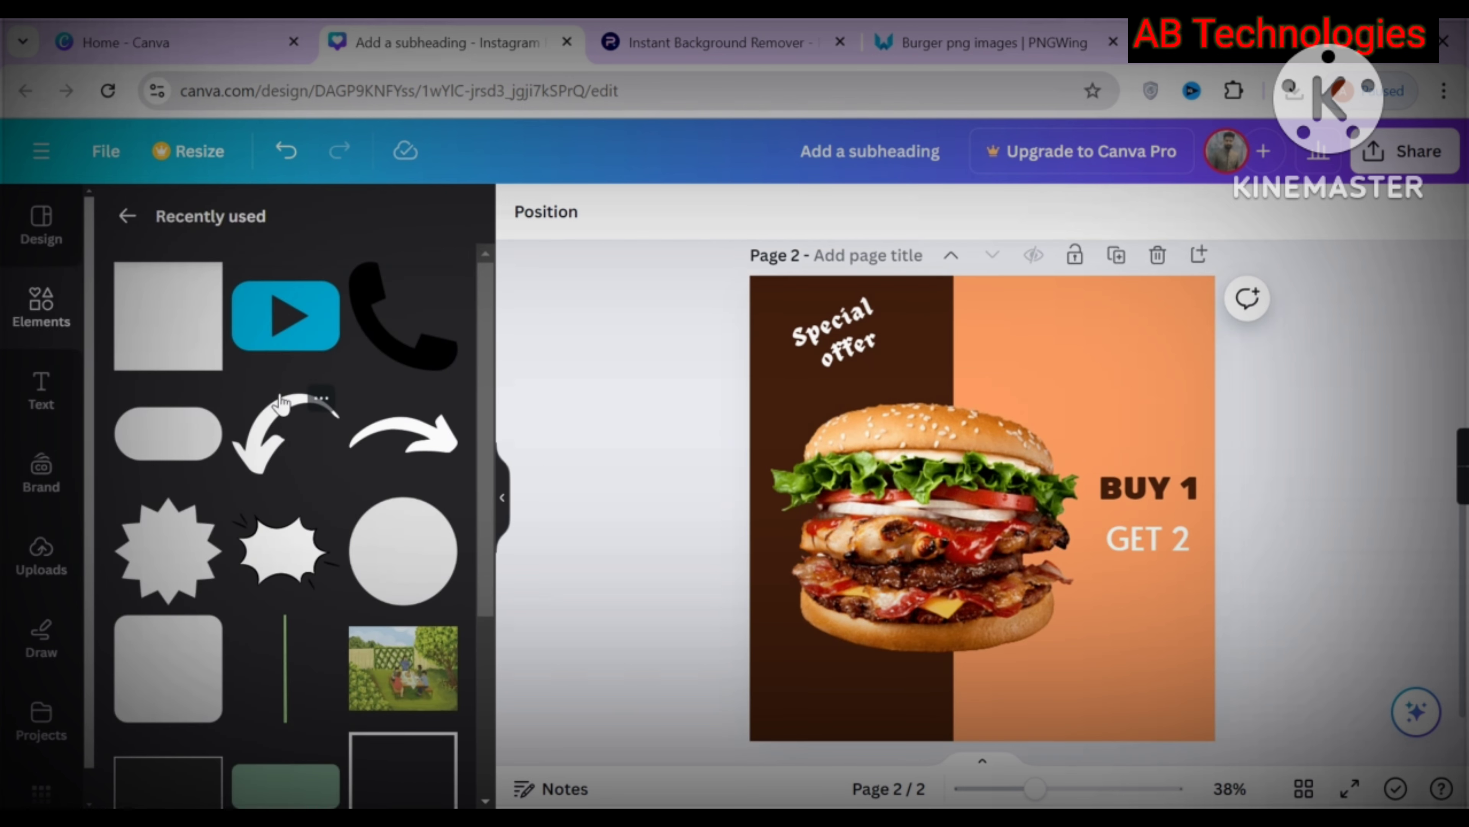
left_click(180, 440)
left_click_drag(1065, 510, 1169, 700)
left_click_drag(1042, 643, 1064, 652)
left_click(638, 212)
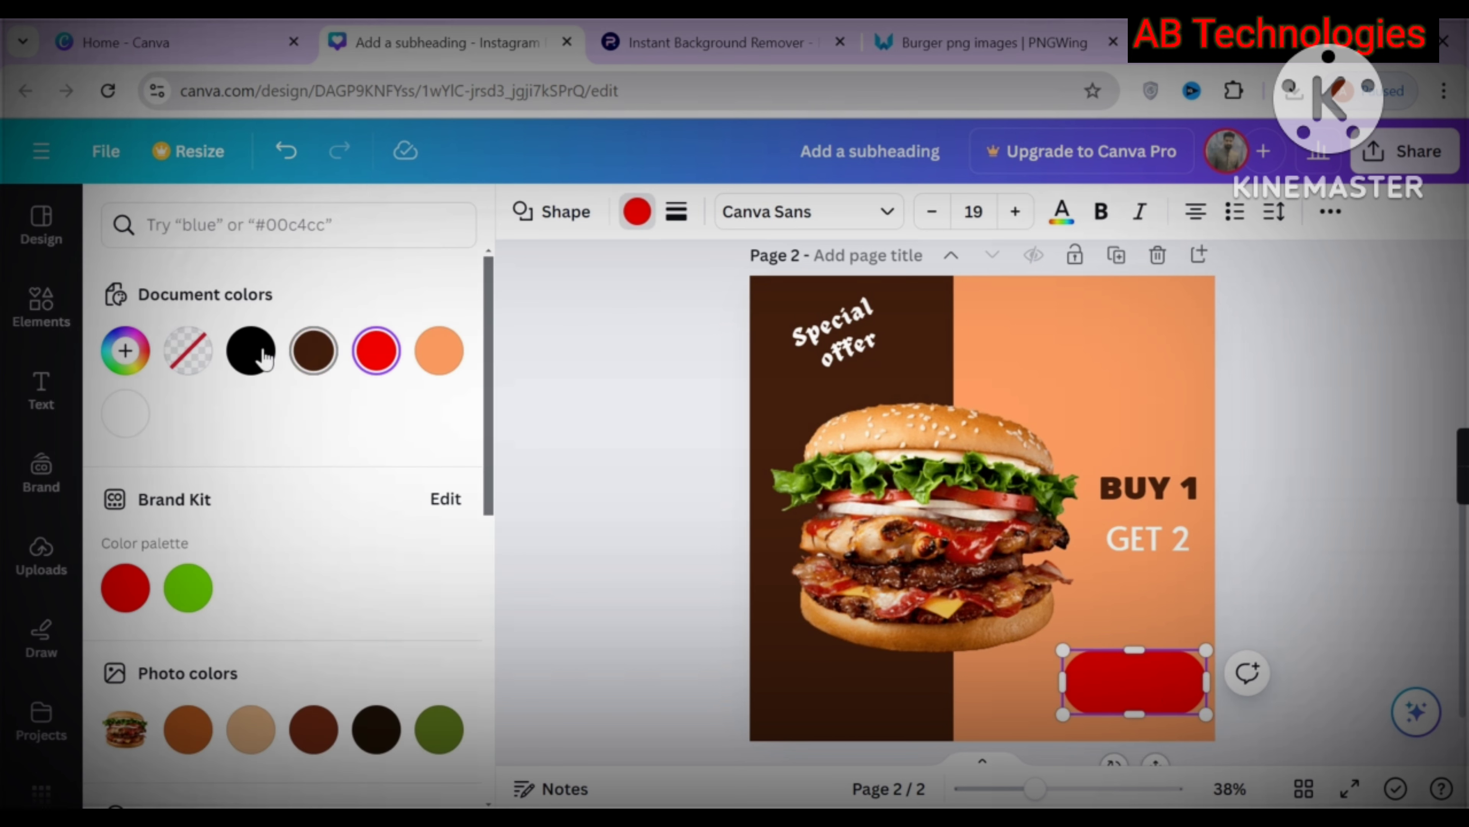
left_click(251, 350)
Copy the "ORDER NOW" text from page 1 and centre it on page 2's black pill shape
scroll(1305, 466, "up", 5)
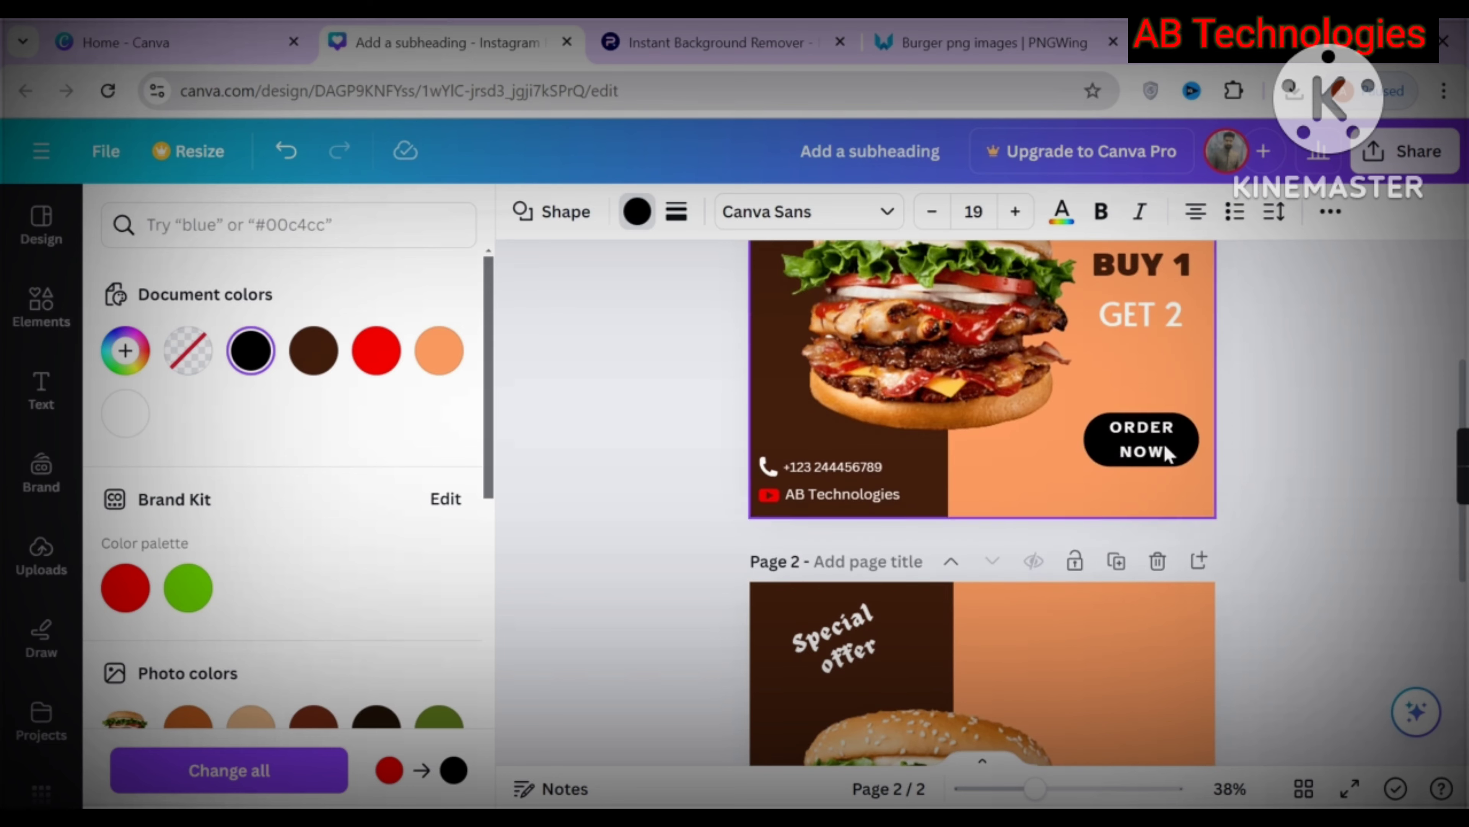
left_click(1169, 453)
scroll(1171, 448, "down", 5)
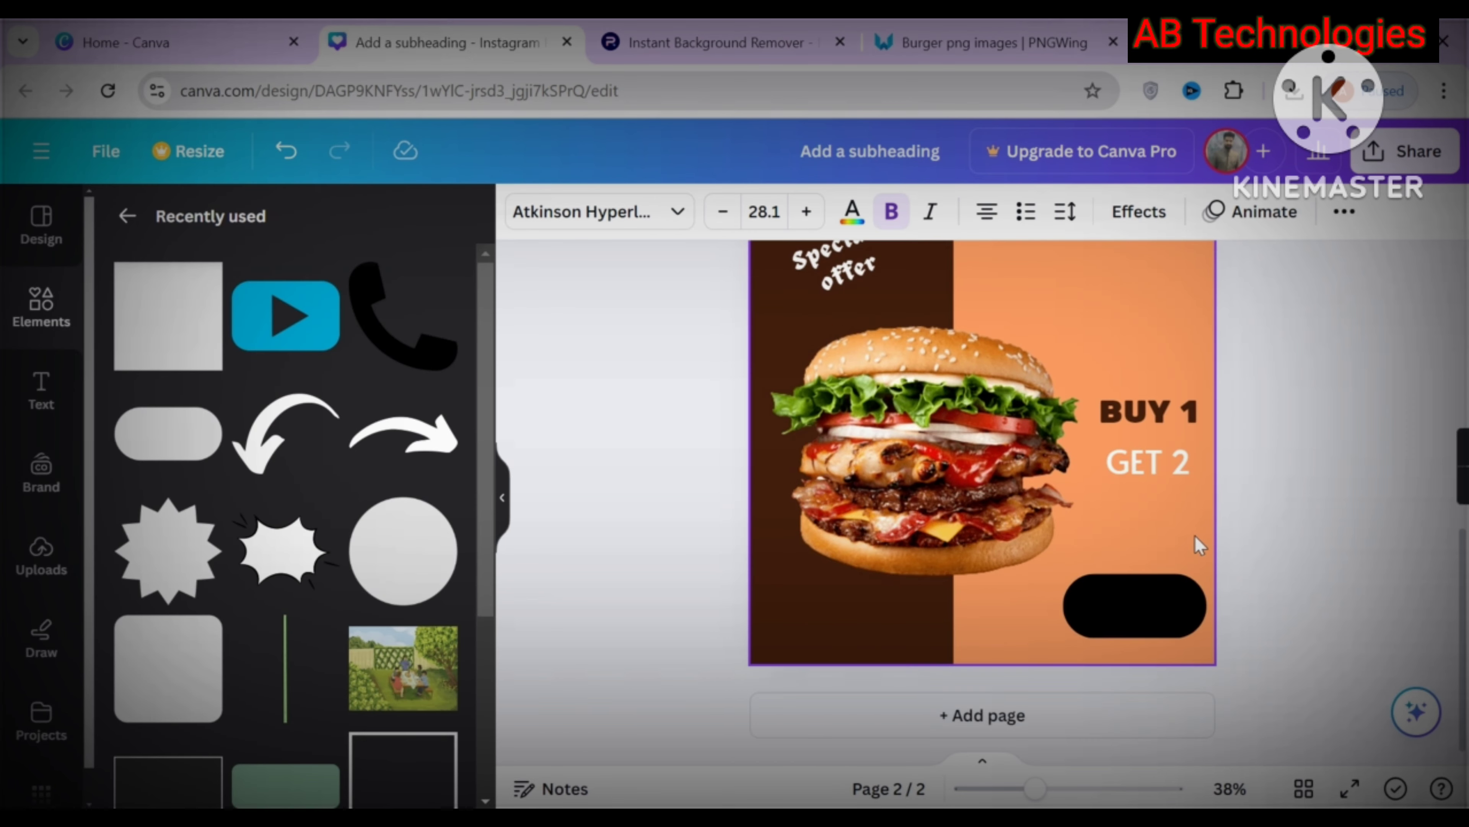
key("ctrl+v")
mouse_move(1156, 663)
left_mouse_down()
mouse_move(1168, 683)
mouse_move(1155, 672)
left_mouse_up()
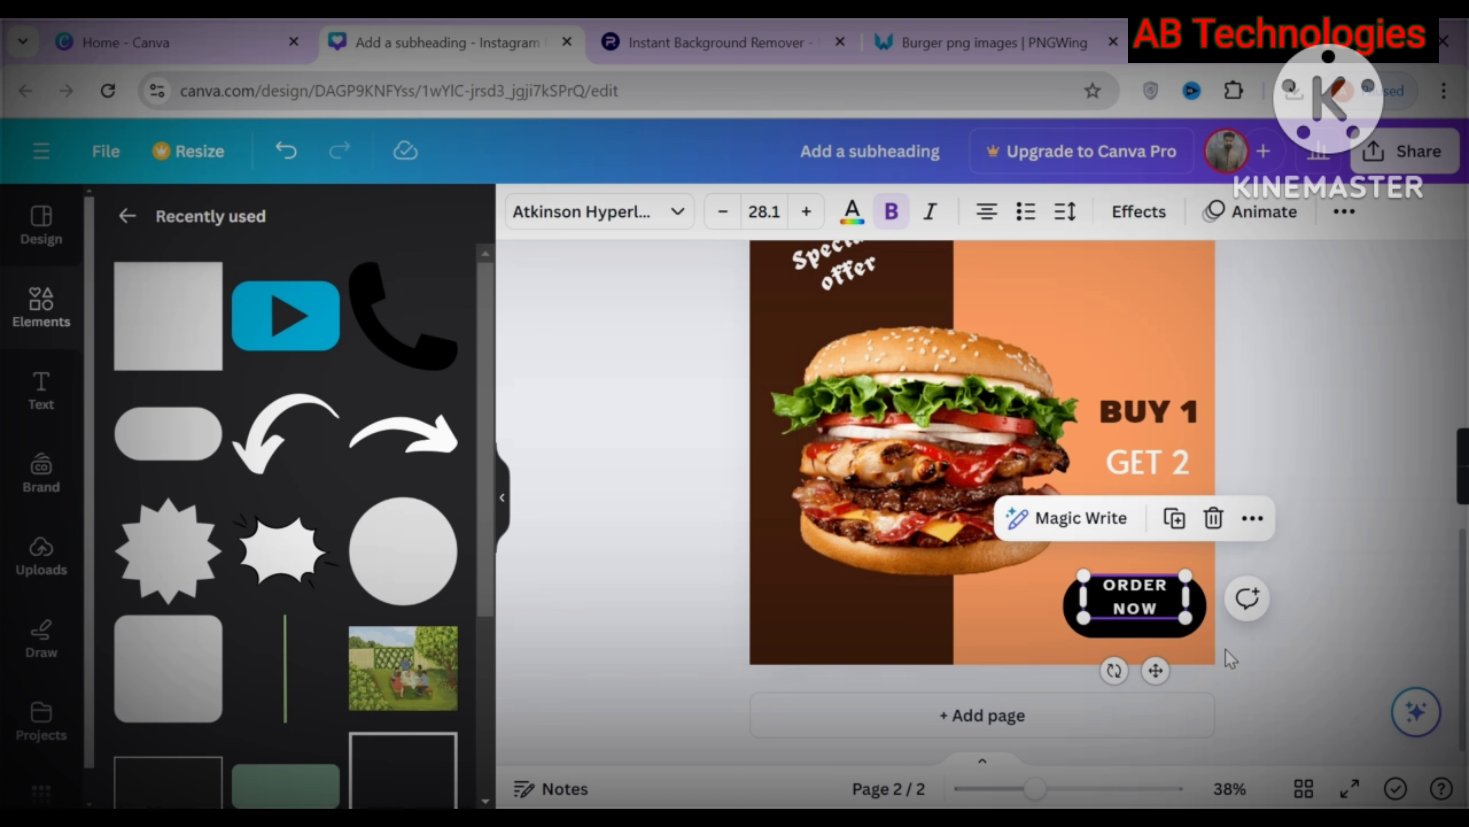
left_click(1180, 674)
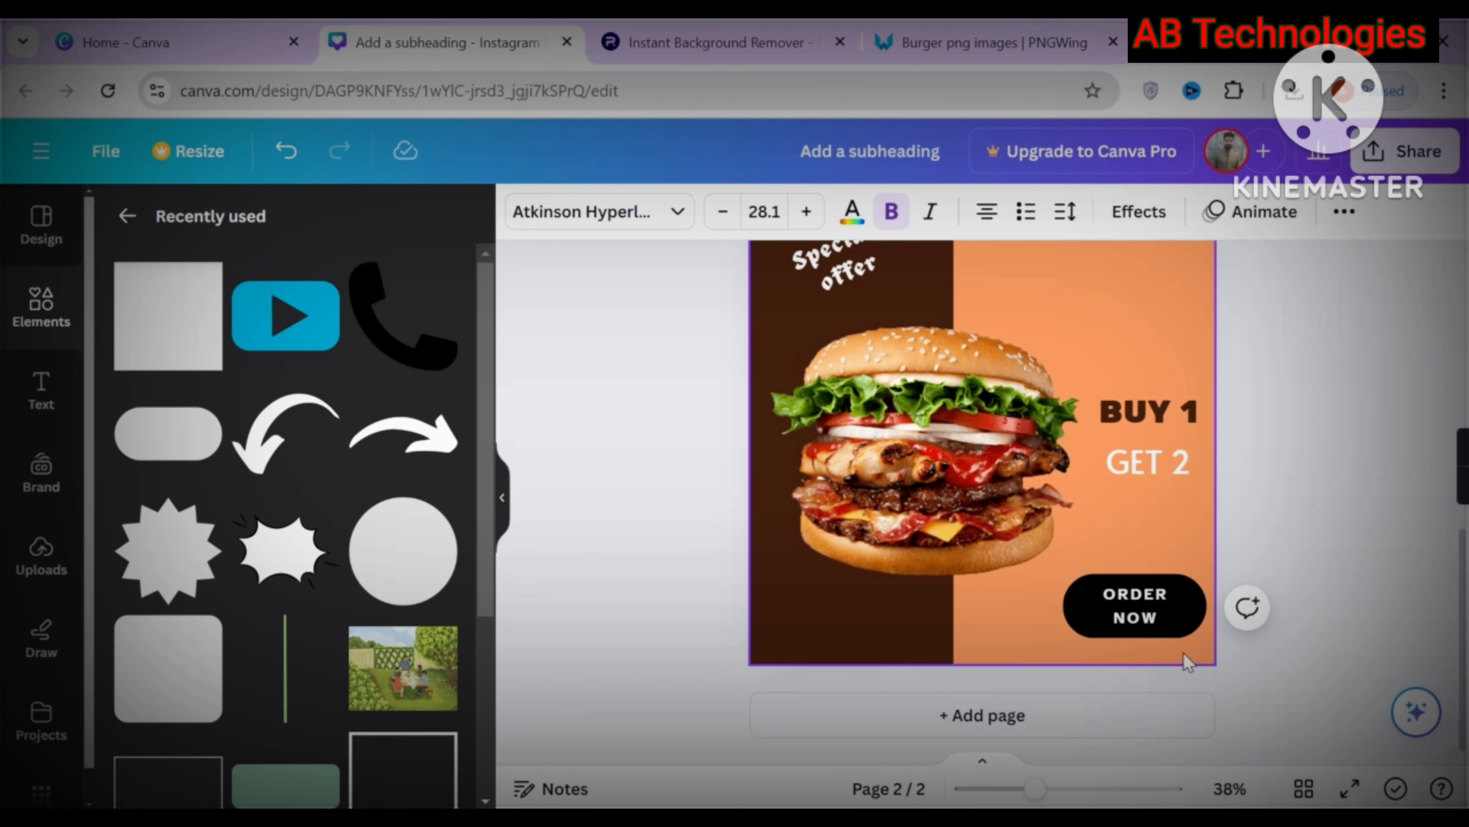
left_click(1320, 503)
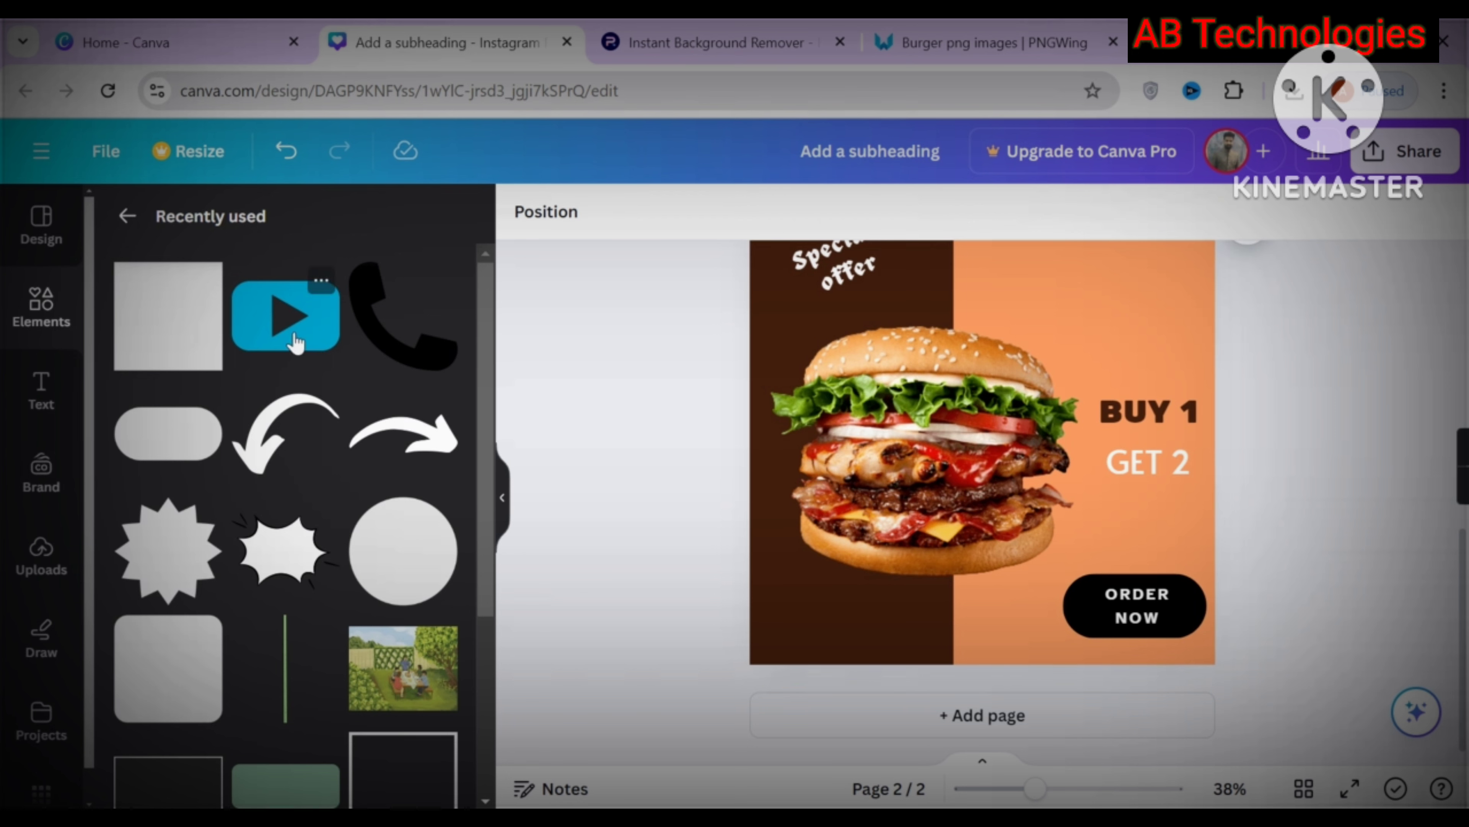
Add a small phone icon at the bottom-left corner of page 2's brown band and color it white
left_click(392, 342)
left_click_drag(990, 492, 789, 679)
left_click(732, 213)
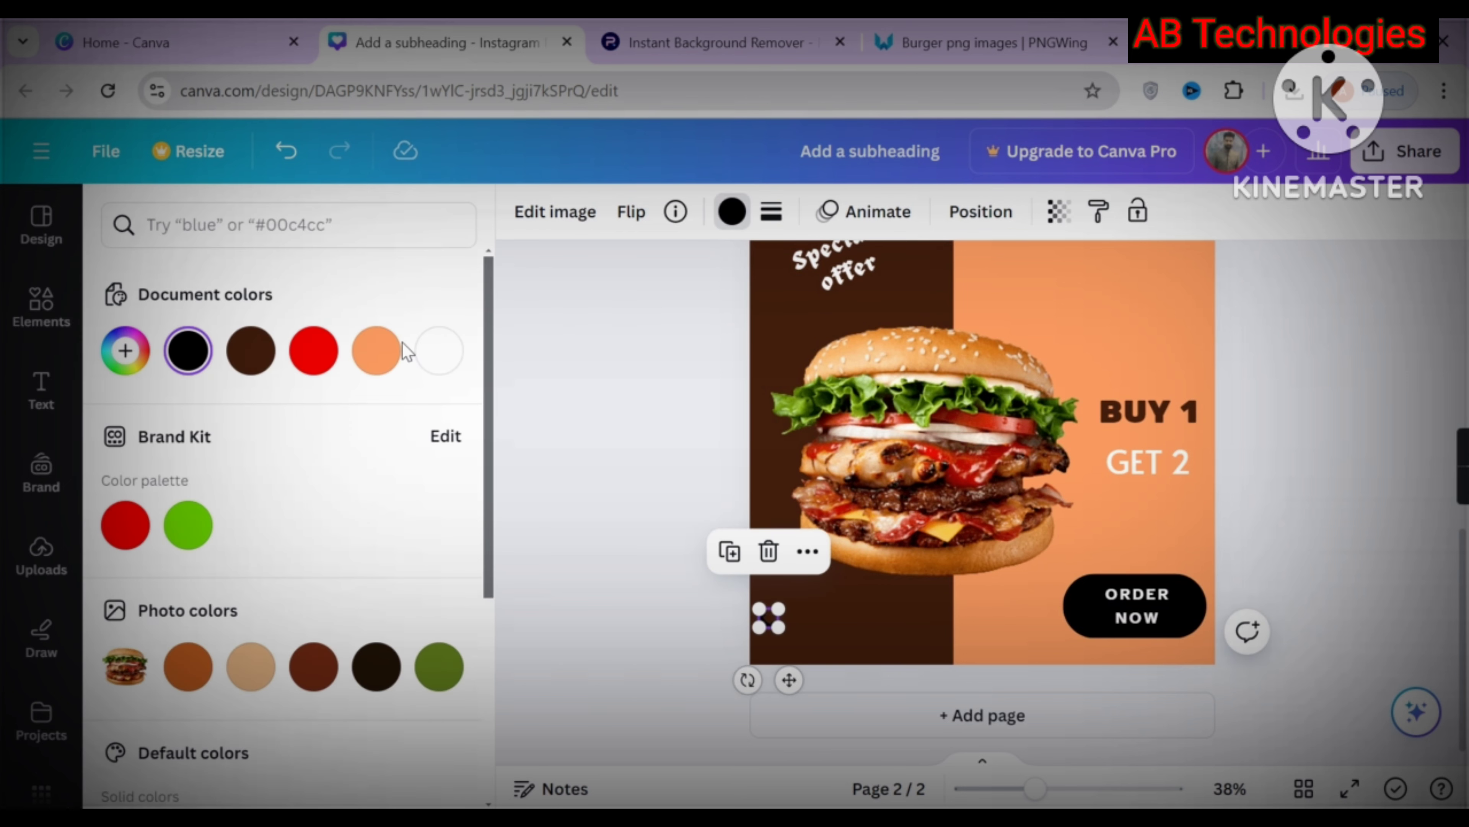
left_click(444, 358)
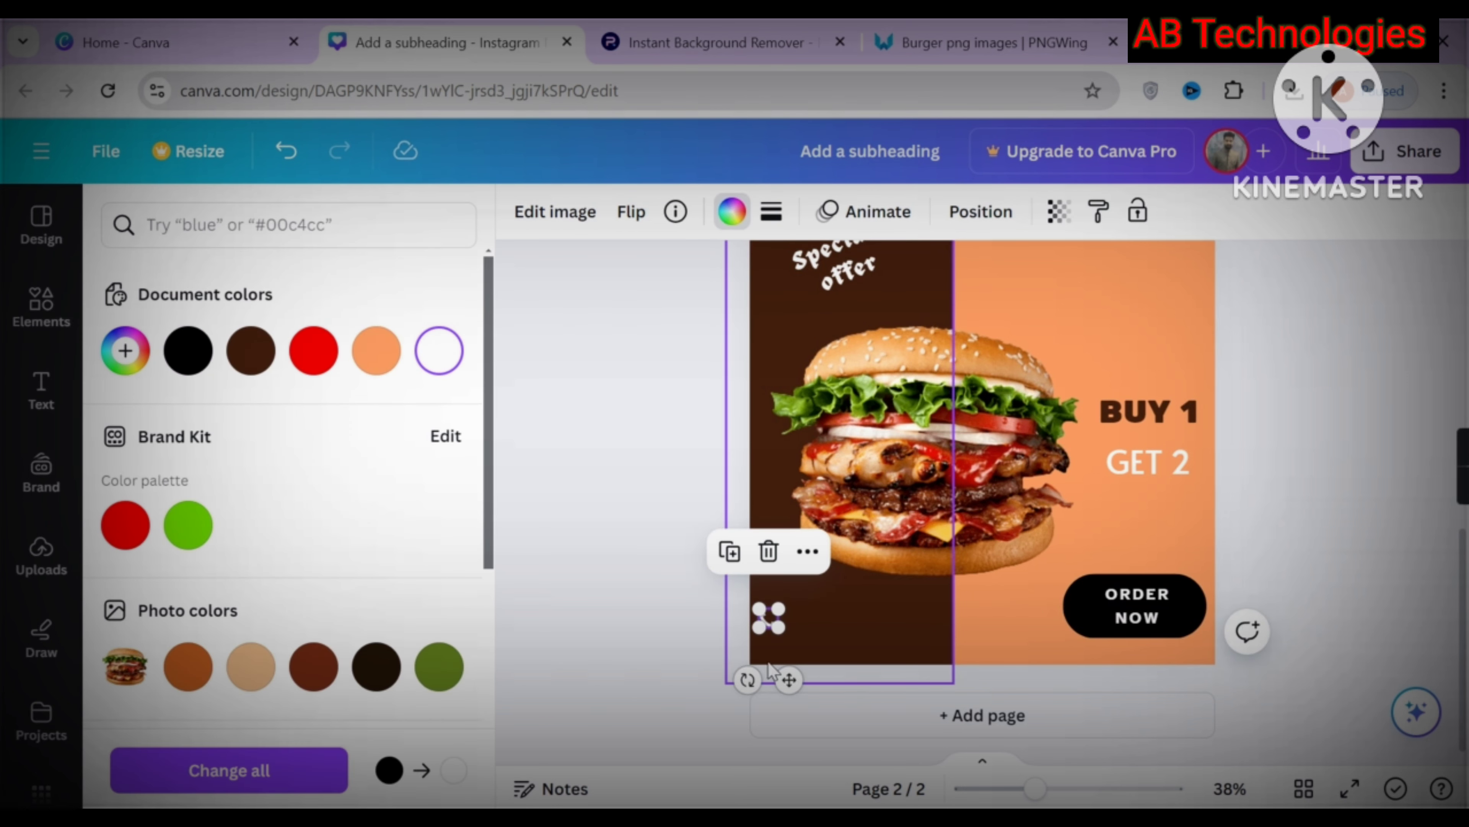
key("Escape")
Copy the phone number text from page 1 and place it beside page 2's phone icon
scroll(689, 460, "up", 5)
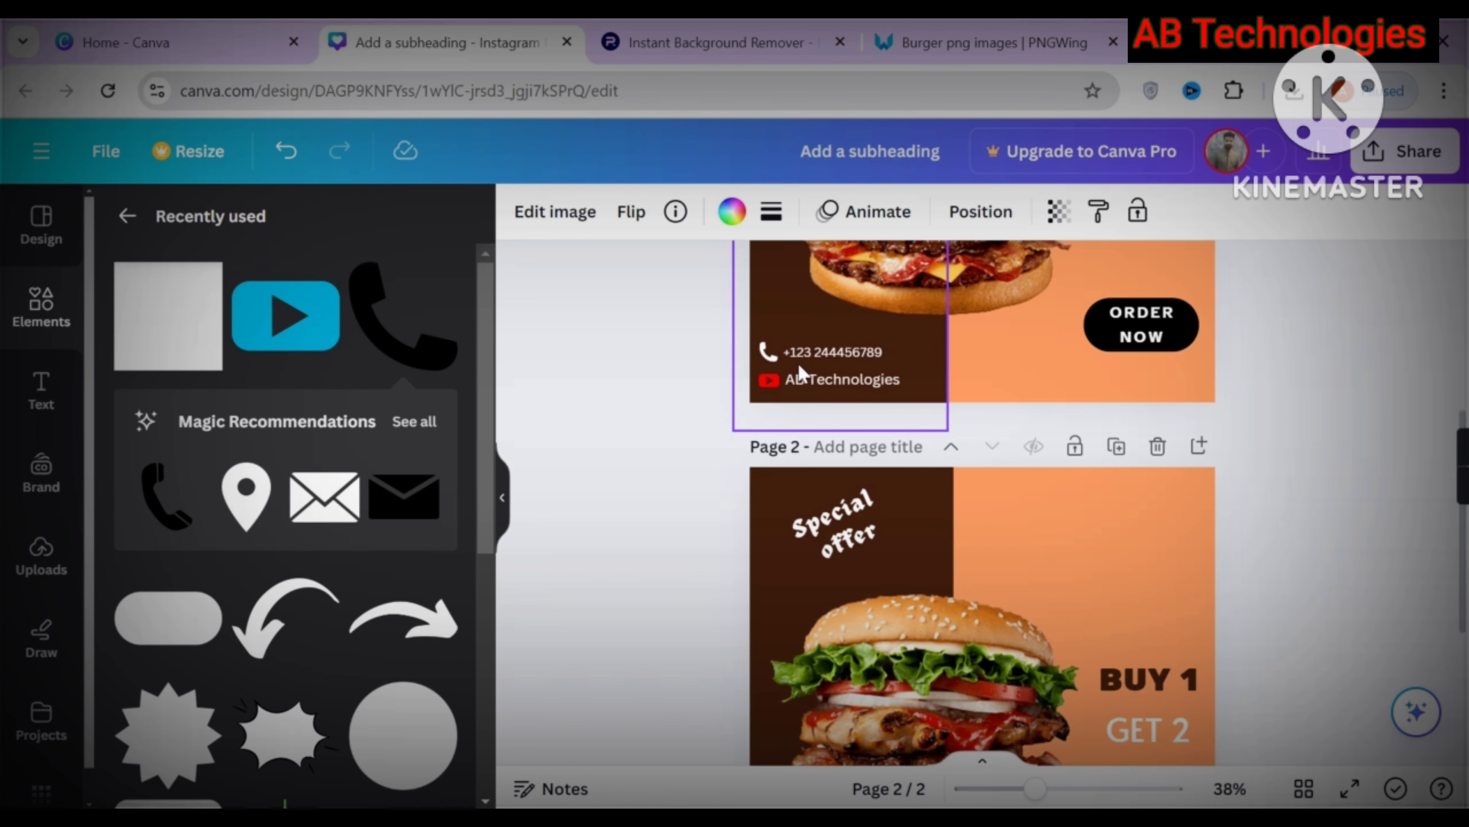
left_click(807, 357)
scroll(803, 361, "down", 4)
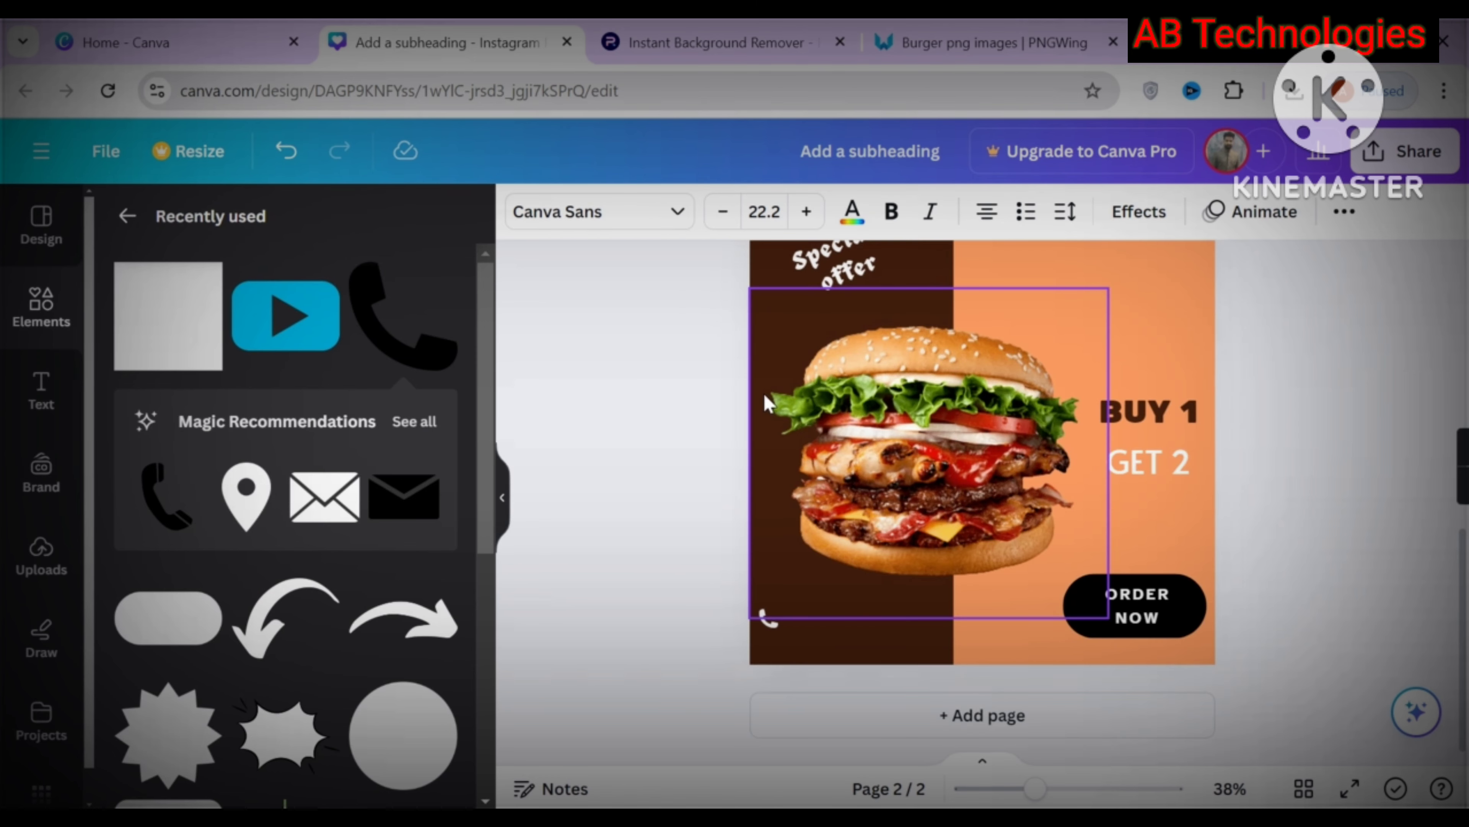
left_click_drag(853, 676, 848, 679)
left_click(668, 512)
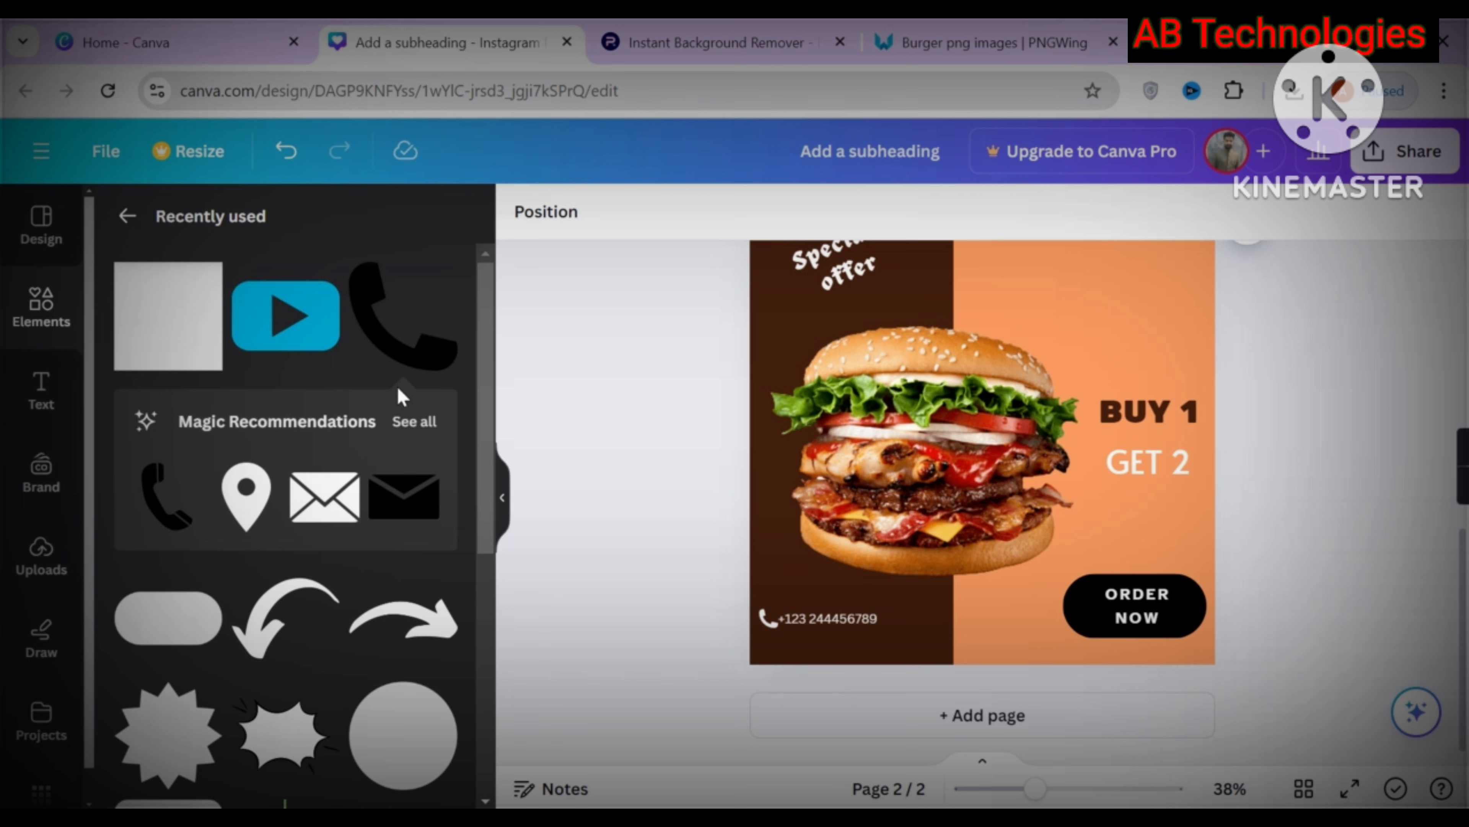
Add the blue video play icon to page 2, shrunk to icon size directly below the phone icon
left_click(302, 330)
left_click_drag(1075, 460, 796, 711)
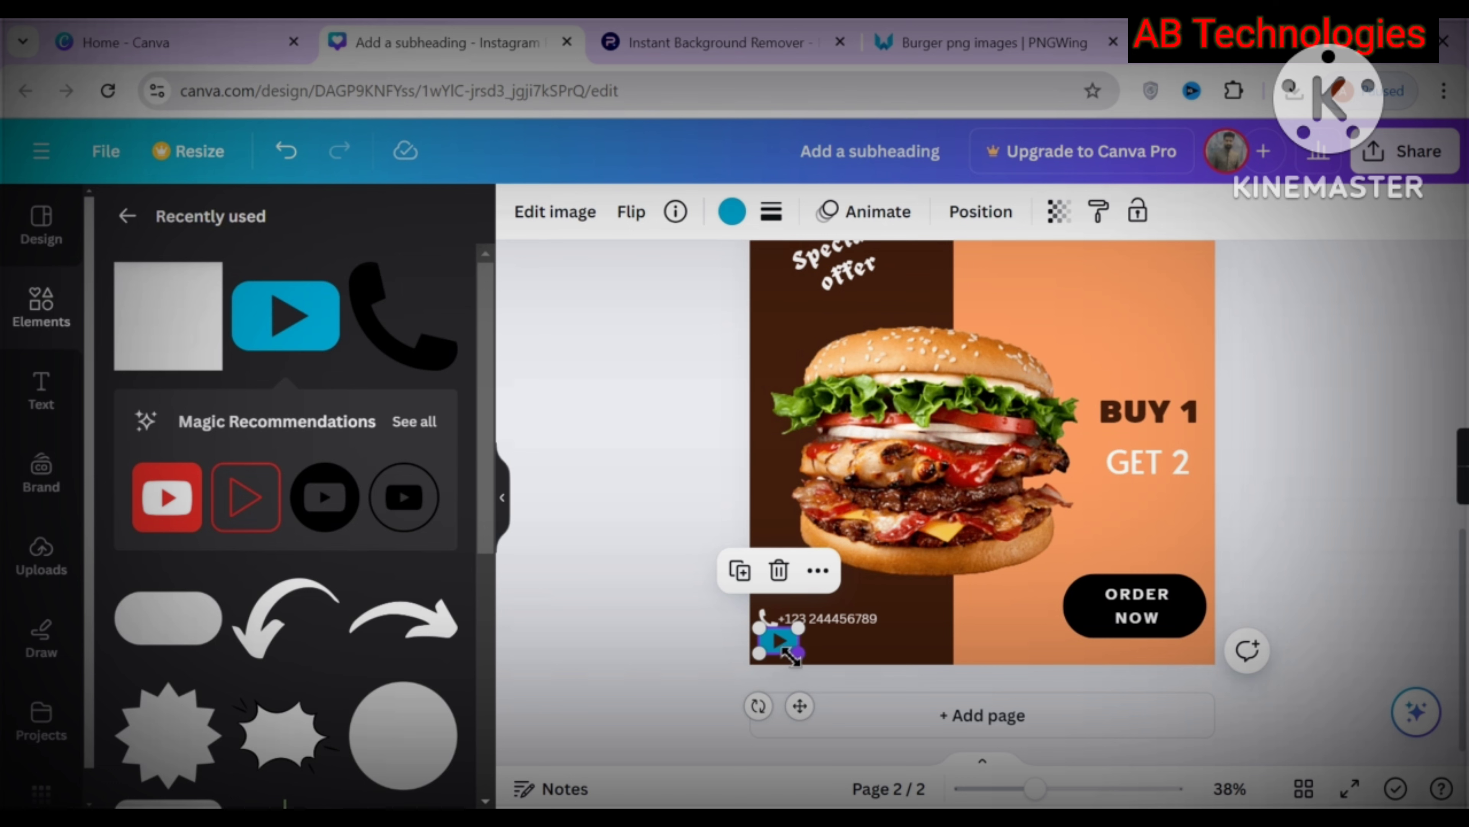
left_click_drag(791, 657, 786, 647)
left_click_drag(793, 698, 791, 704)
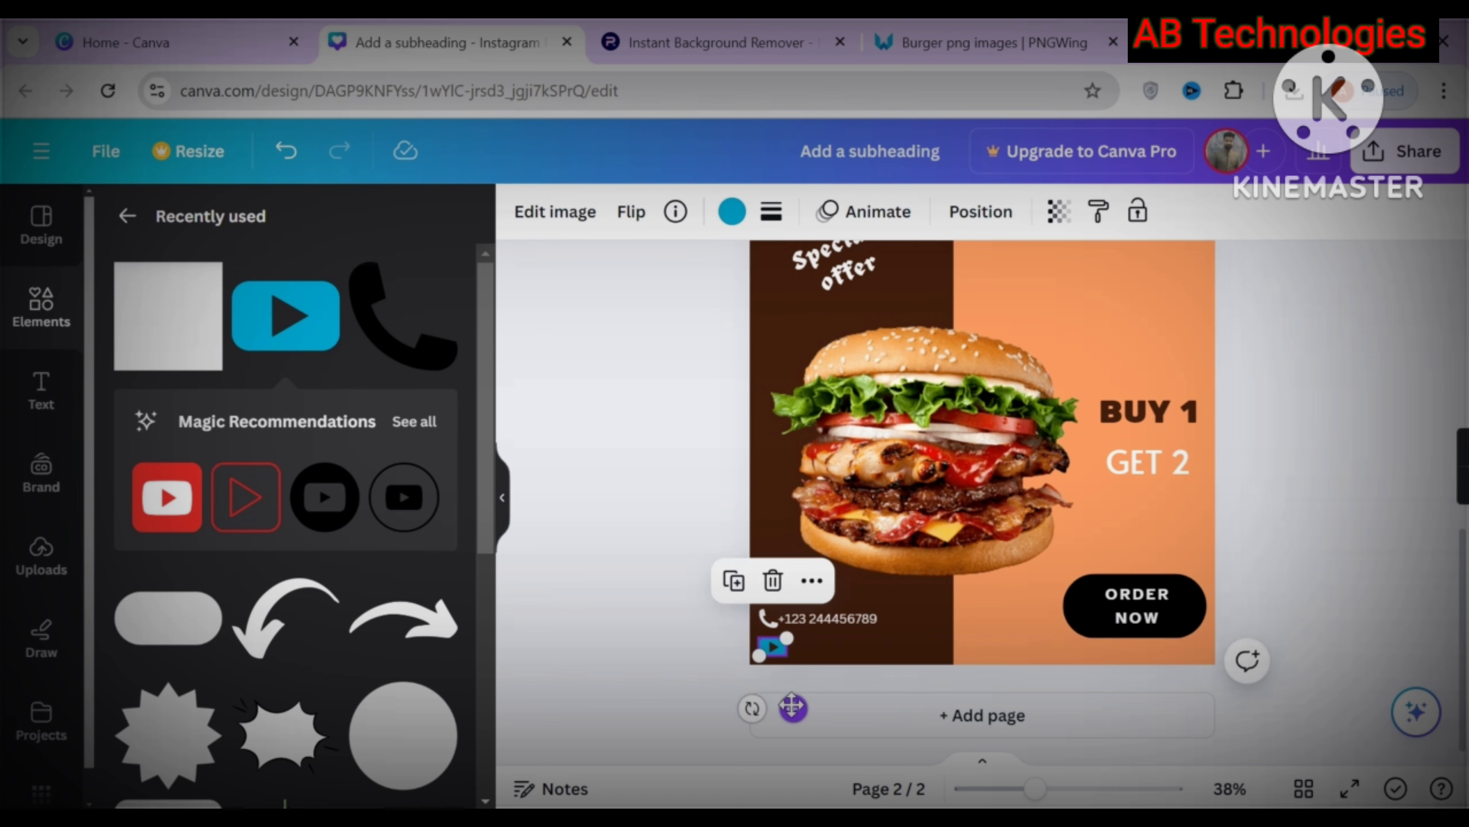
key("Escape")
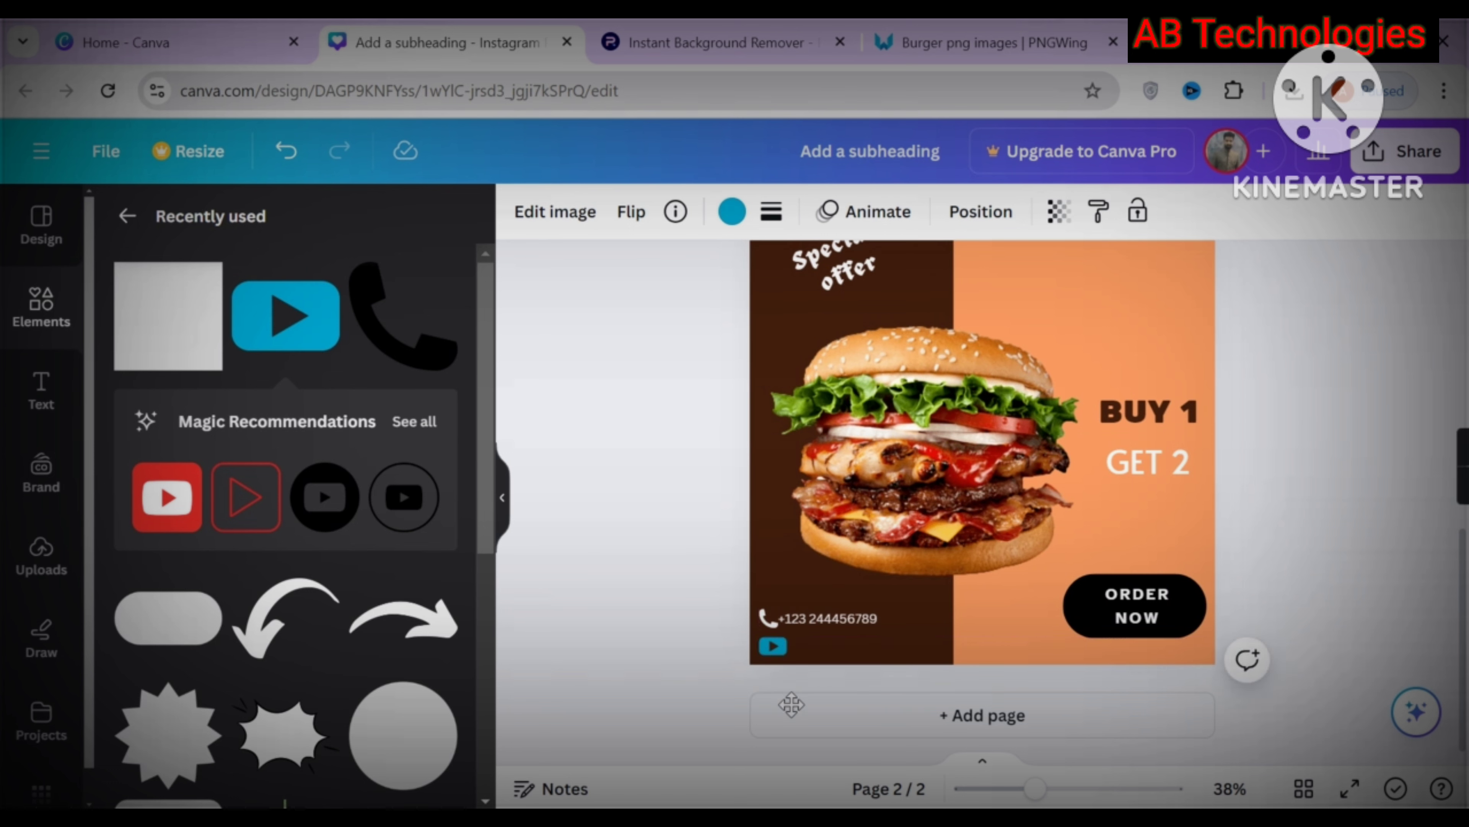
Recolor the blue play icon on page 2 red
left_click(780, 651)
left_click(726, 223)
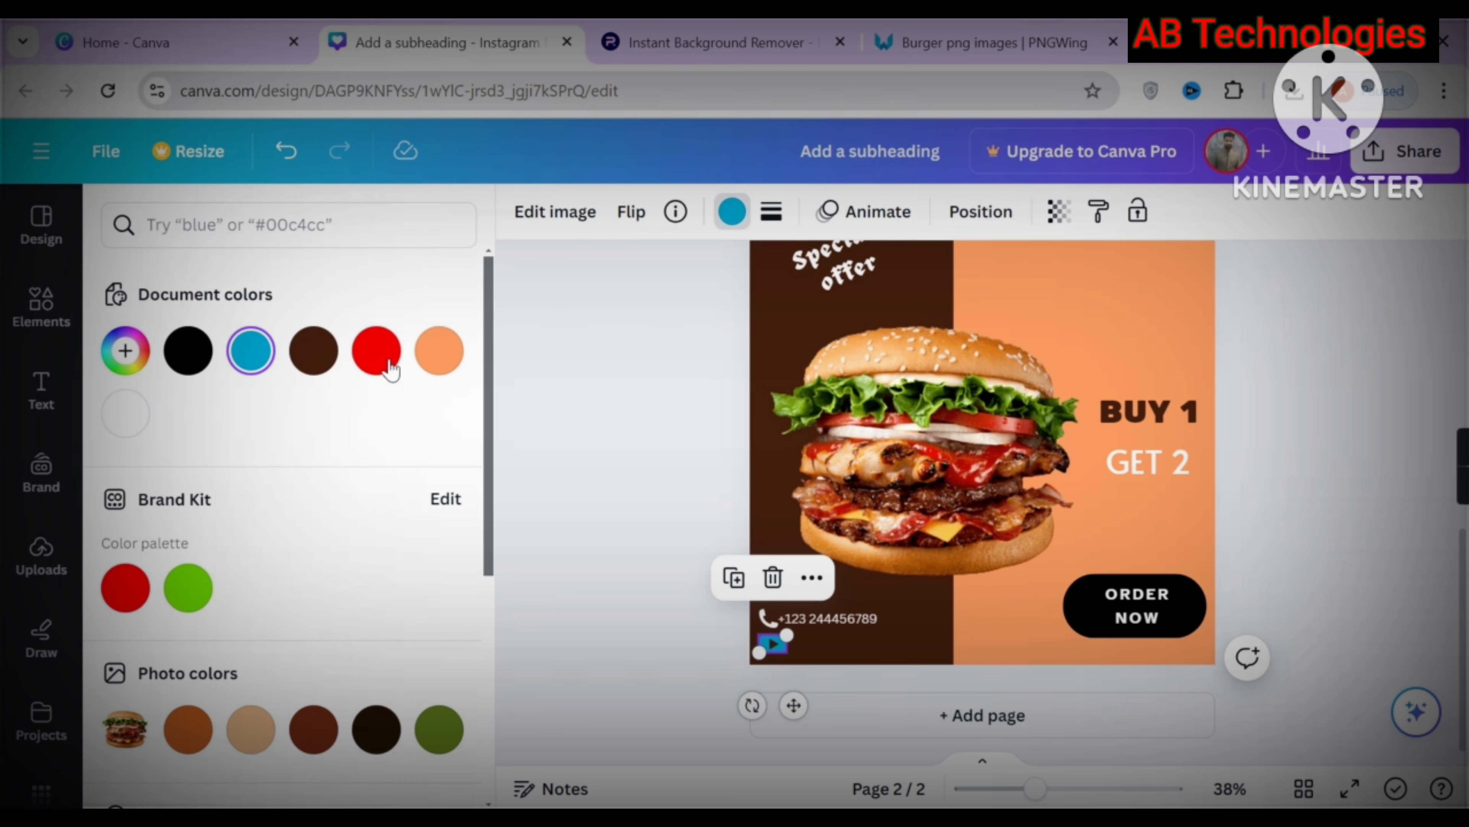
left_click(377, 351)
left_click(766, 498)
Copy the "AB Technologies" text from page 1 and align it beside page 2's red play icon
scroll(759, 510, "up", 5)
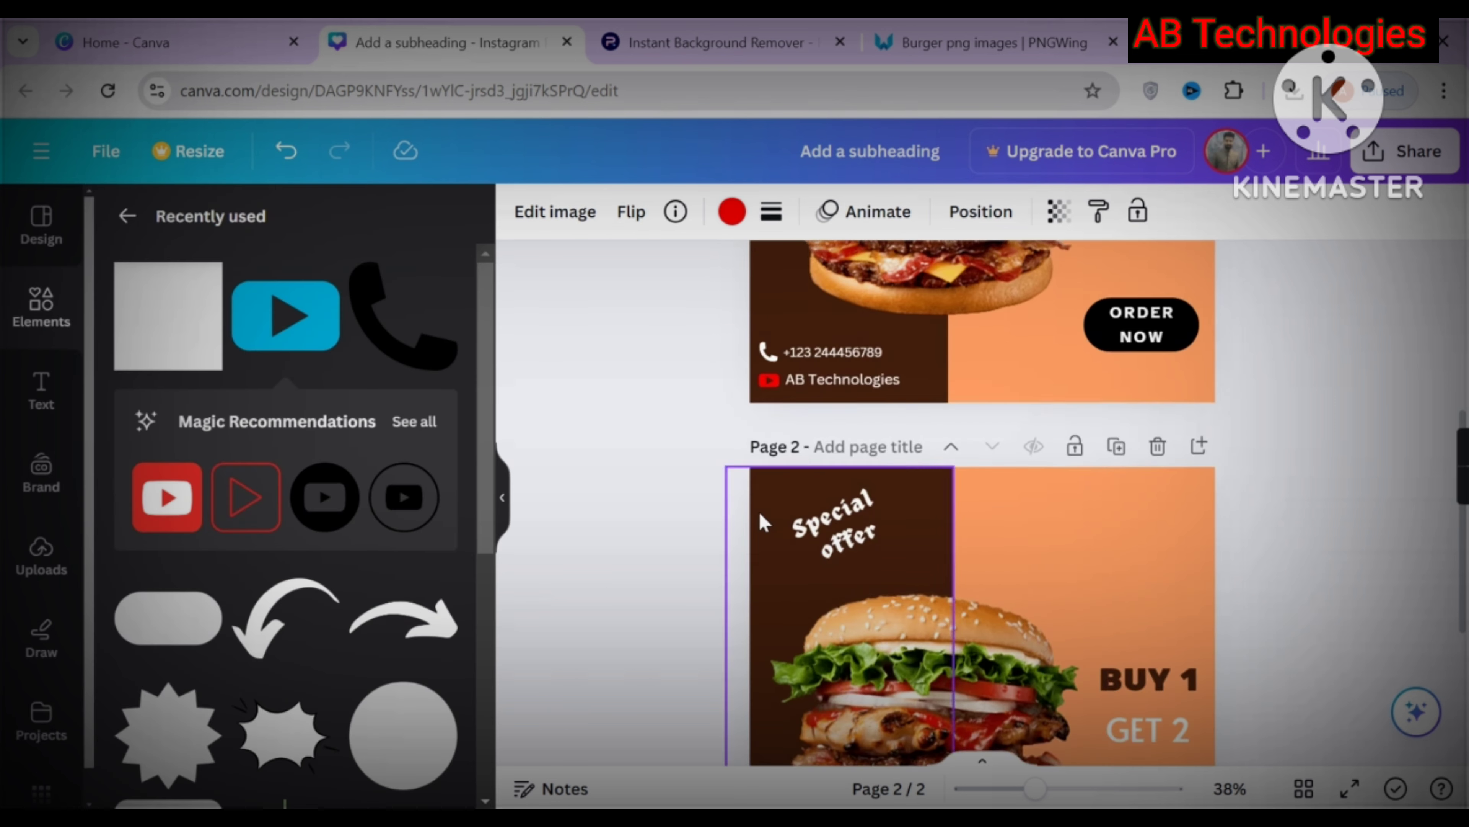
left_click(838, 543)
scroll(833, 547, "down", 5)
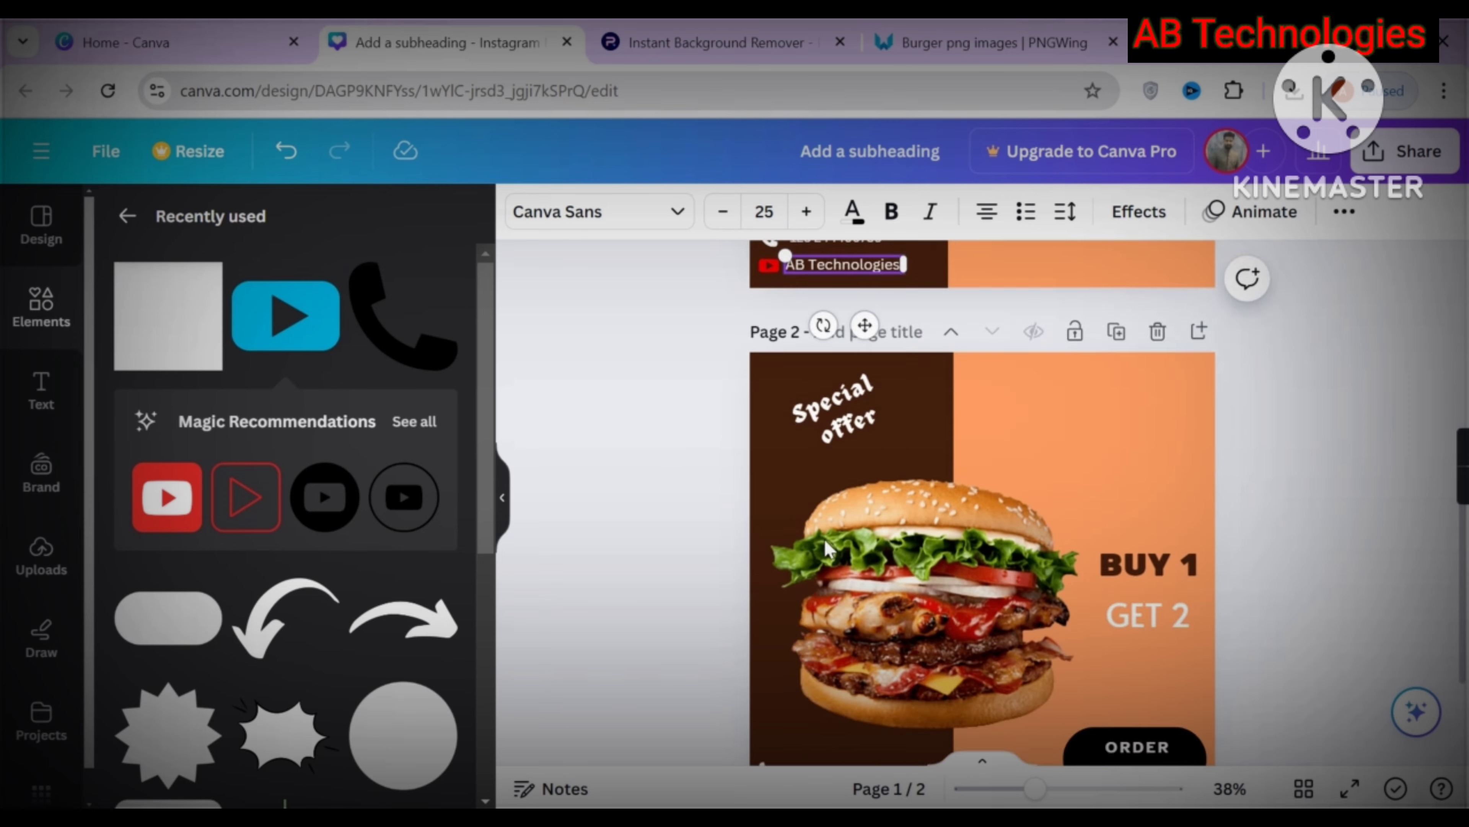
left_click(822, 641)
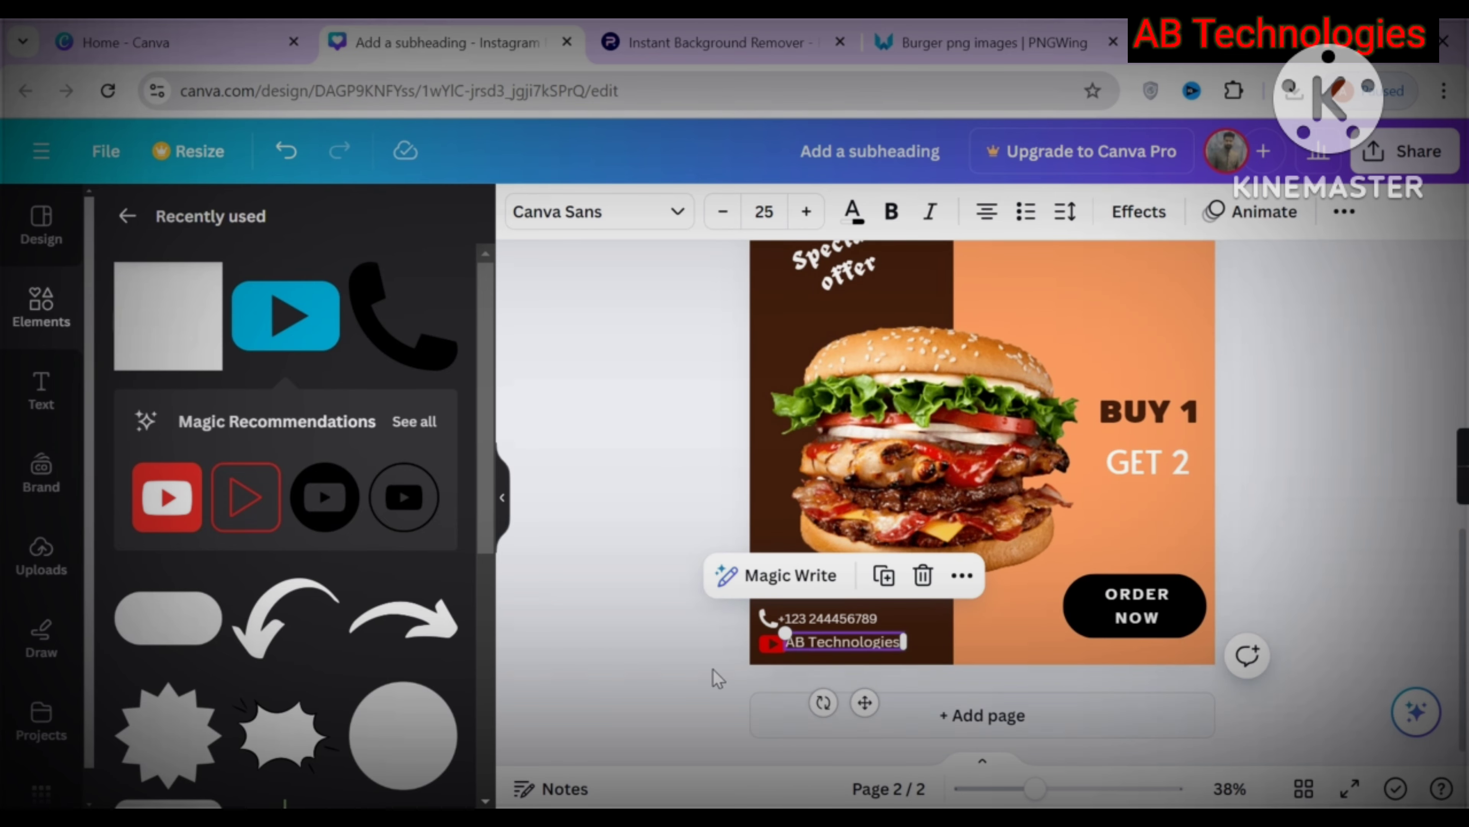
left_click_drag(863, 701, 869, 703)
left_click(662, 619)
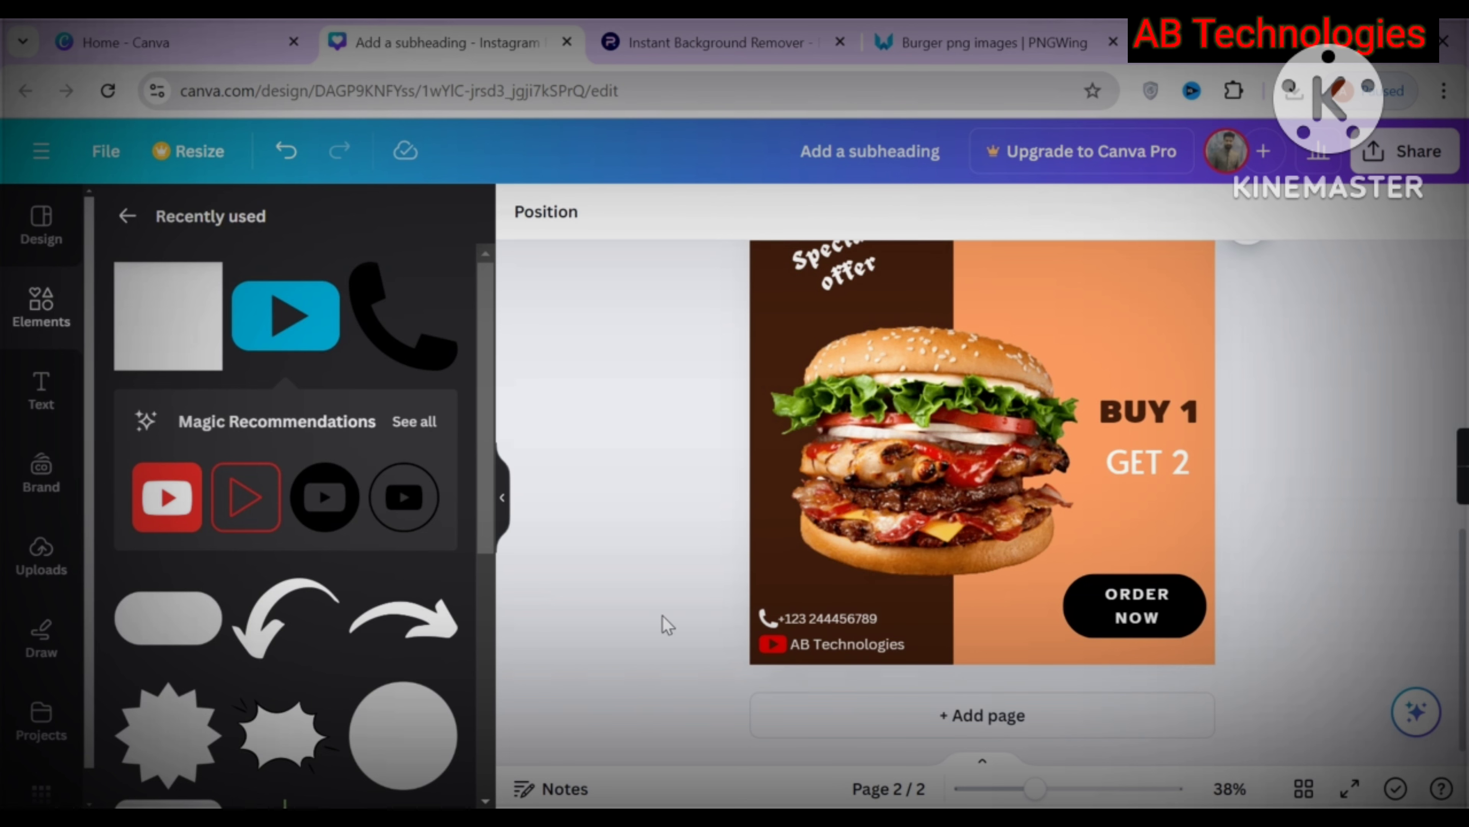
Add the white downward-curving arrow to page 2, flip it horizontally and place it above "BUY 1" on the orange area
scroll(671, 602, "up", 3)
scroll(667, 597, "down", 2)
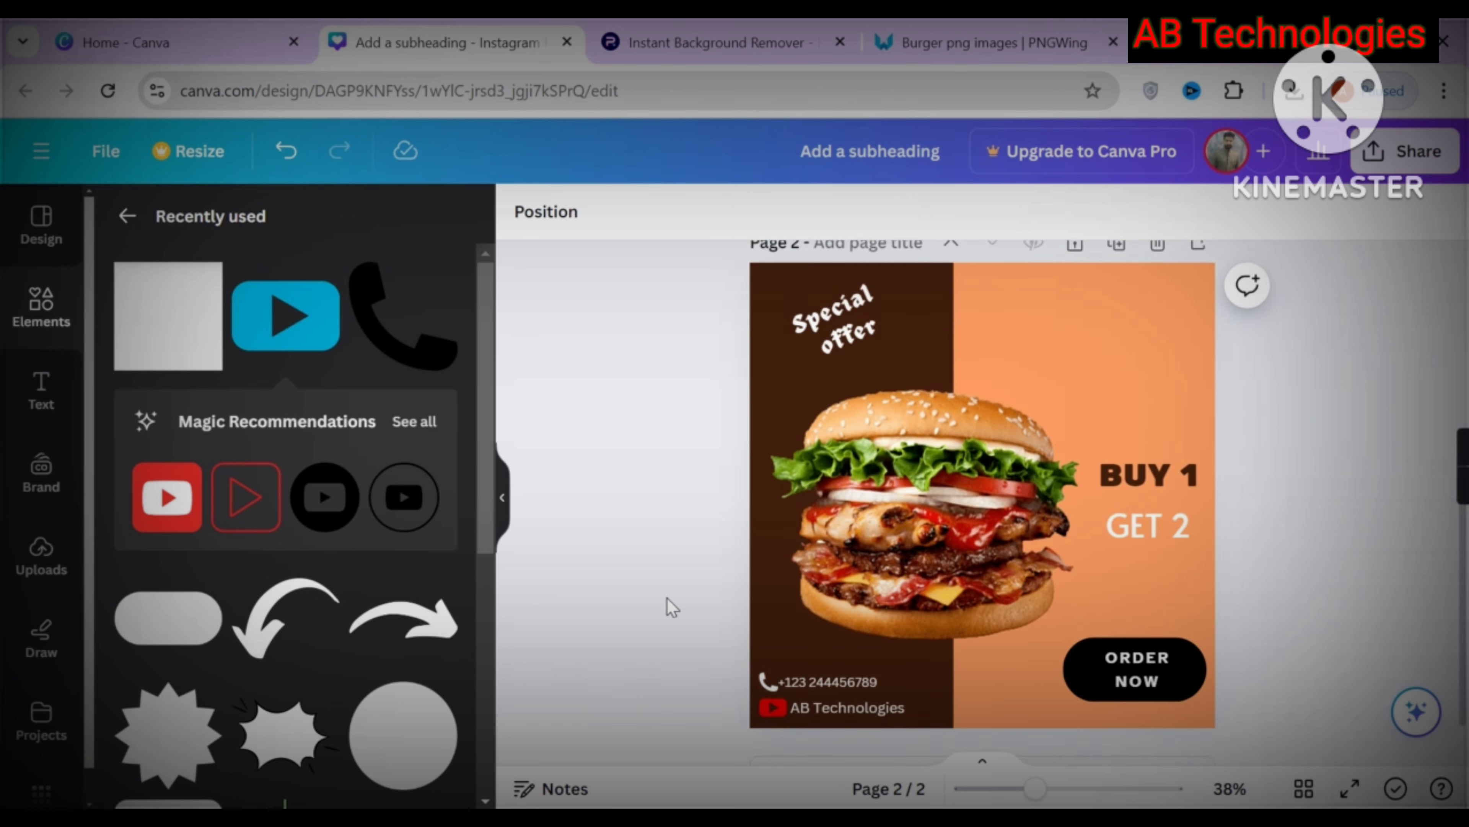
scroll(269, 611, "down", 1)
left_click(272, 586)
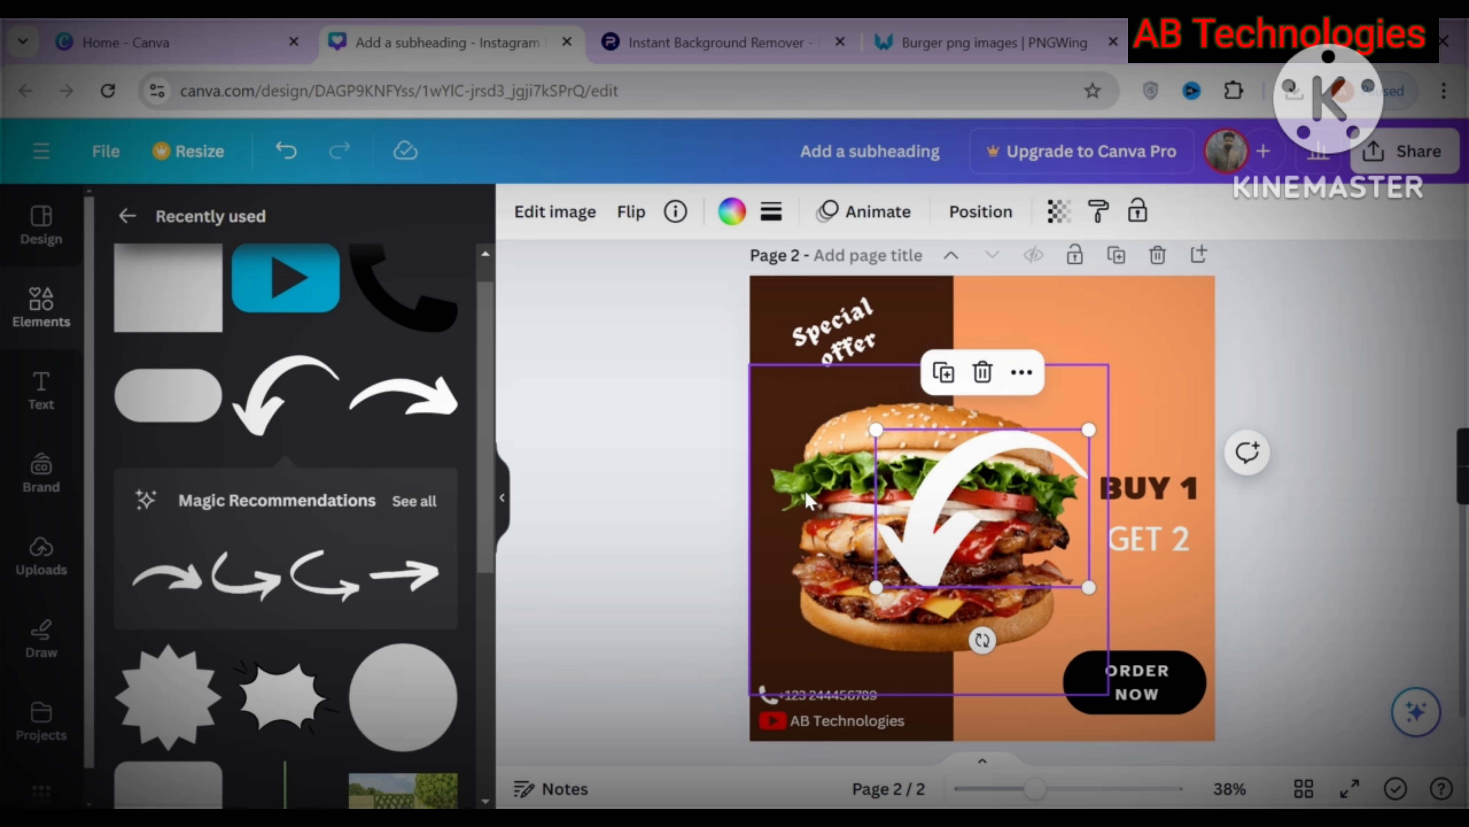
left_click(630, 211)
left_click(690, 282)
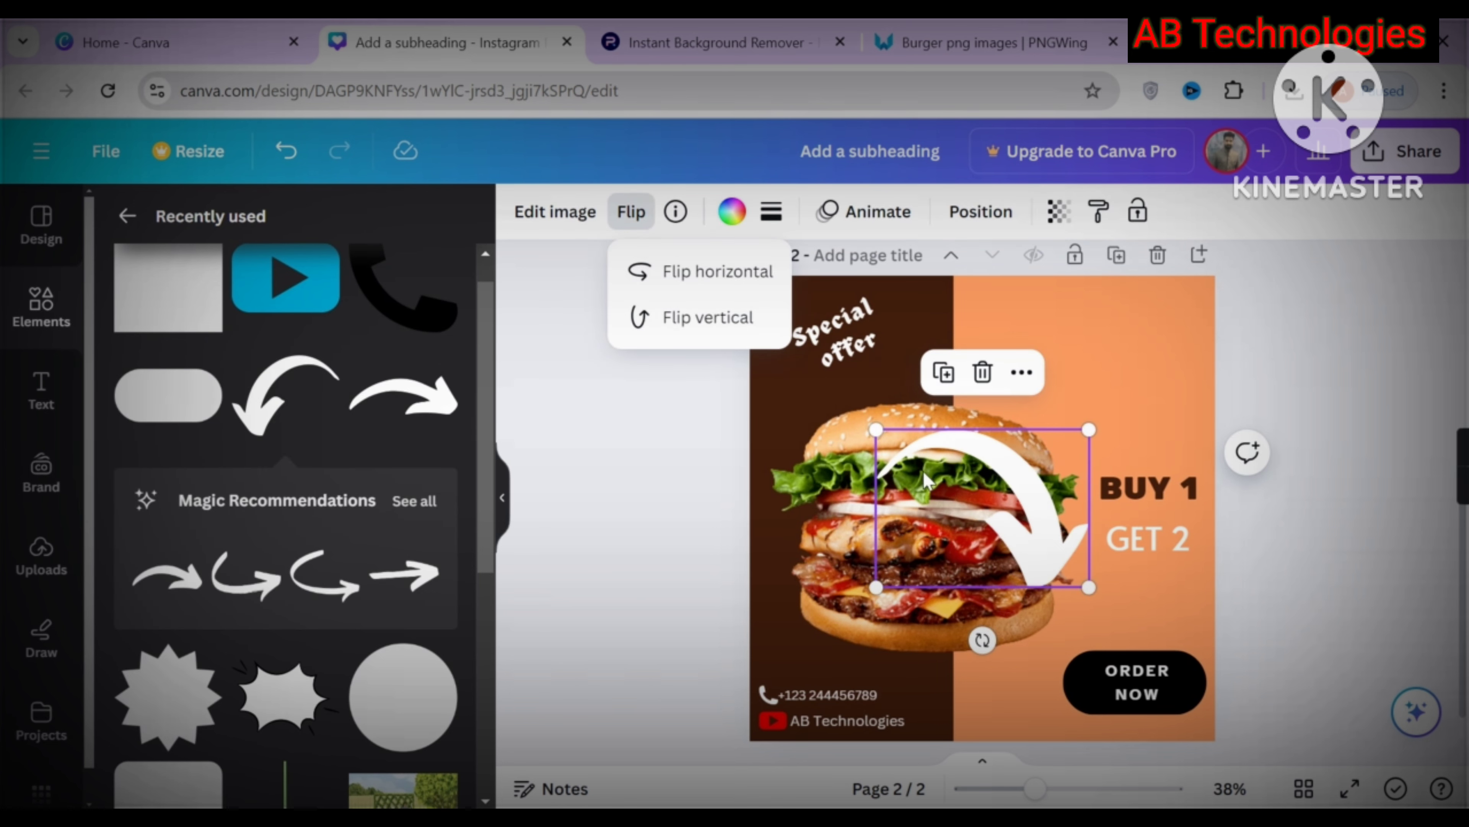
left_click_drag(1013, 548, 1112, 421)
left_click(1258, 514)
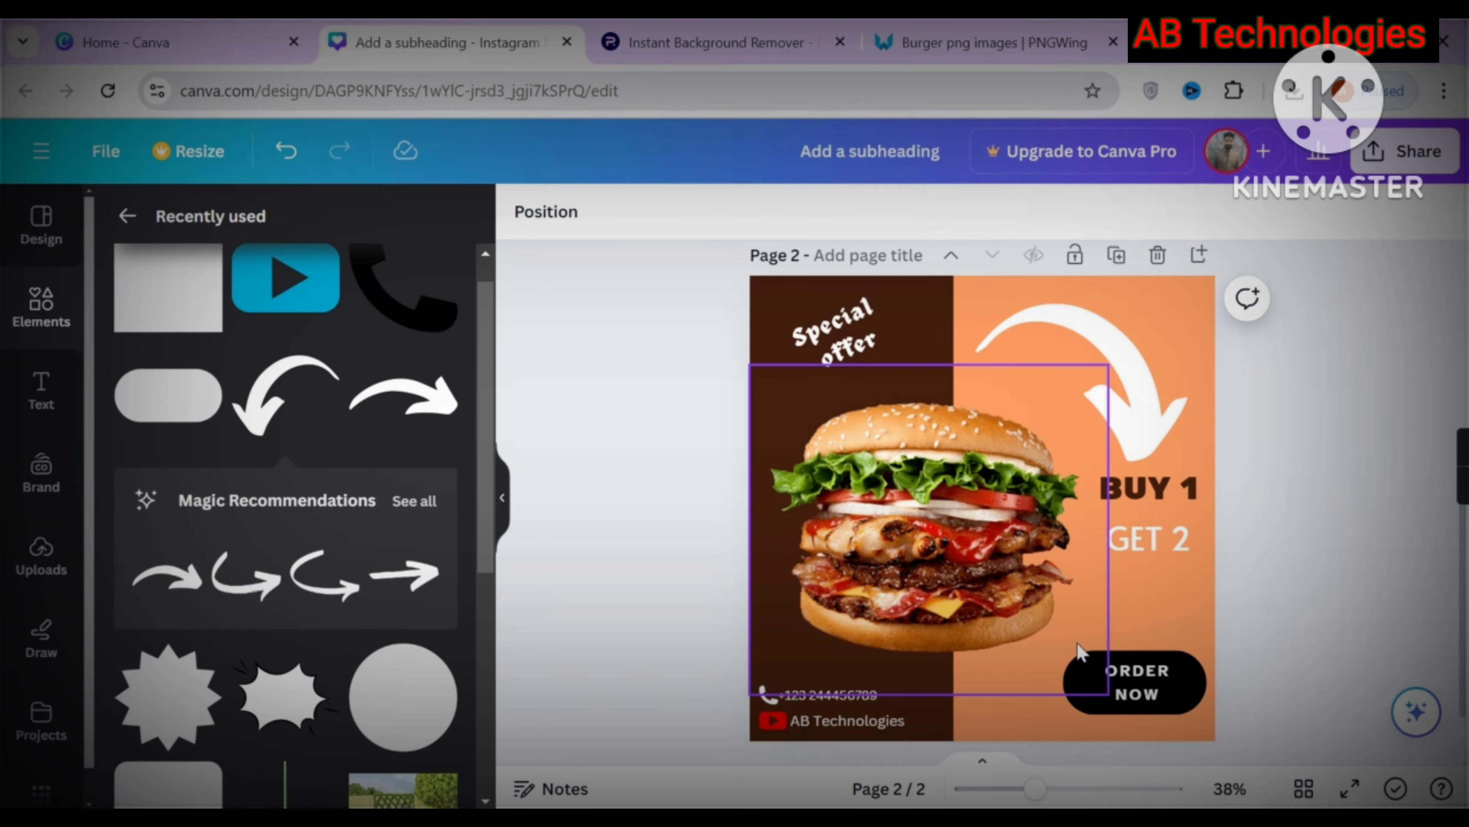